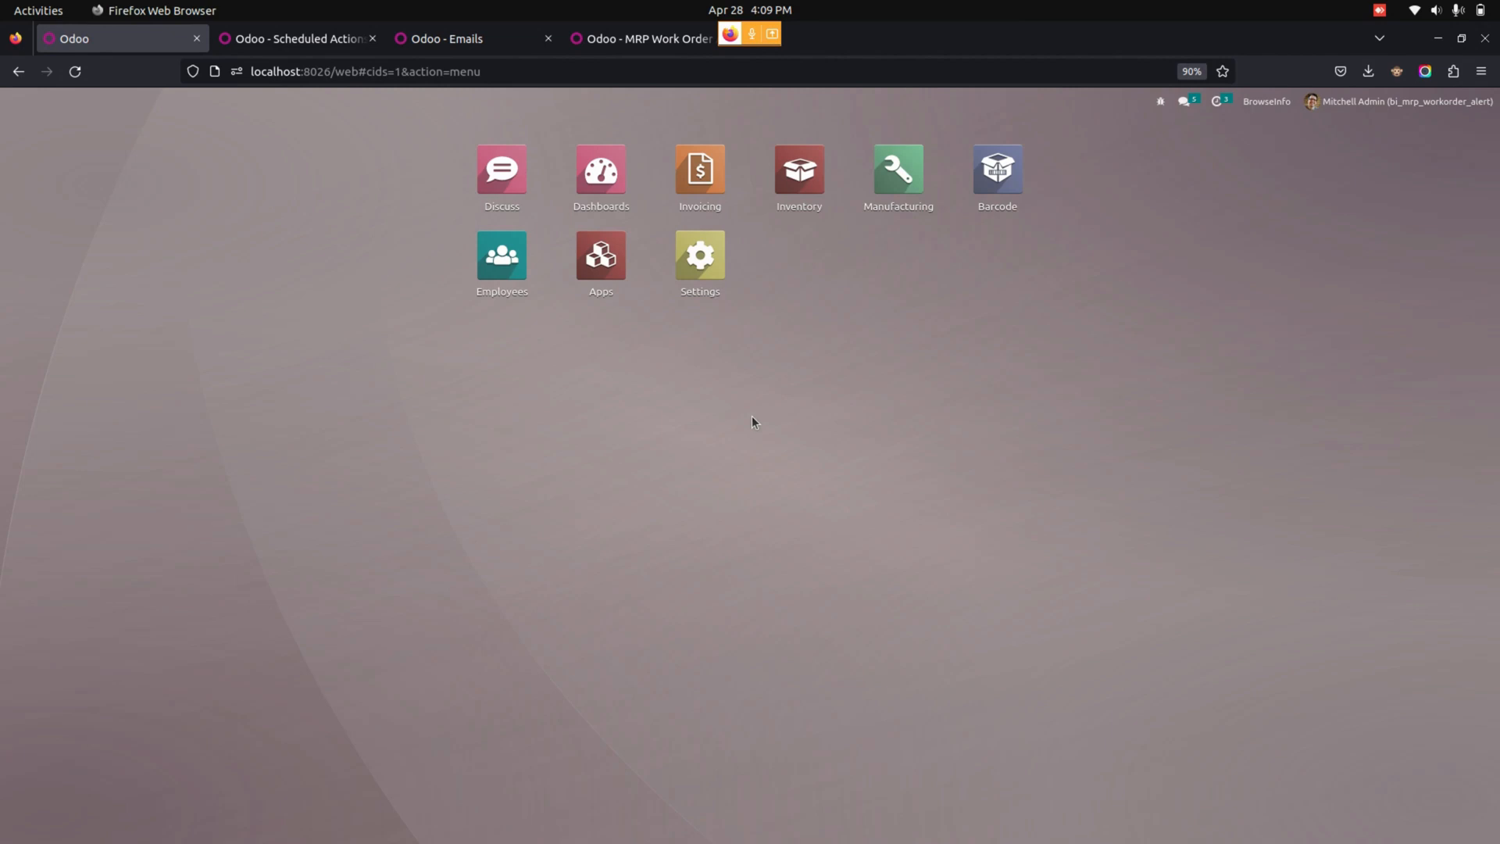
# Create a new manufacturing order in Manufacturing for the product [FURN_9666] Table.
pyautogui.click(903, 171)
pyautogui.click(197, 104)
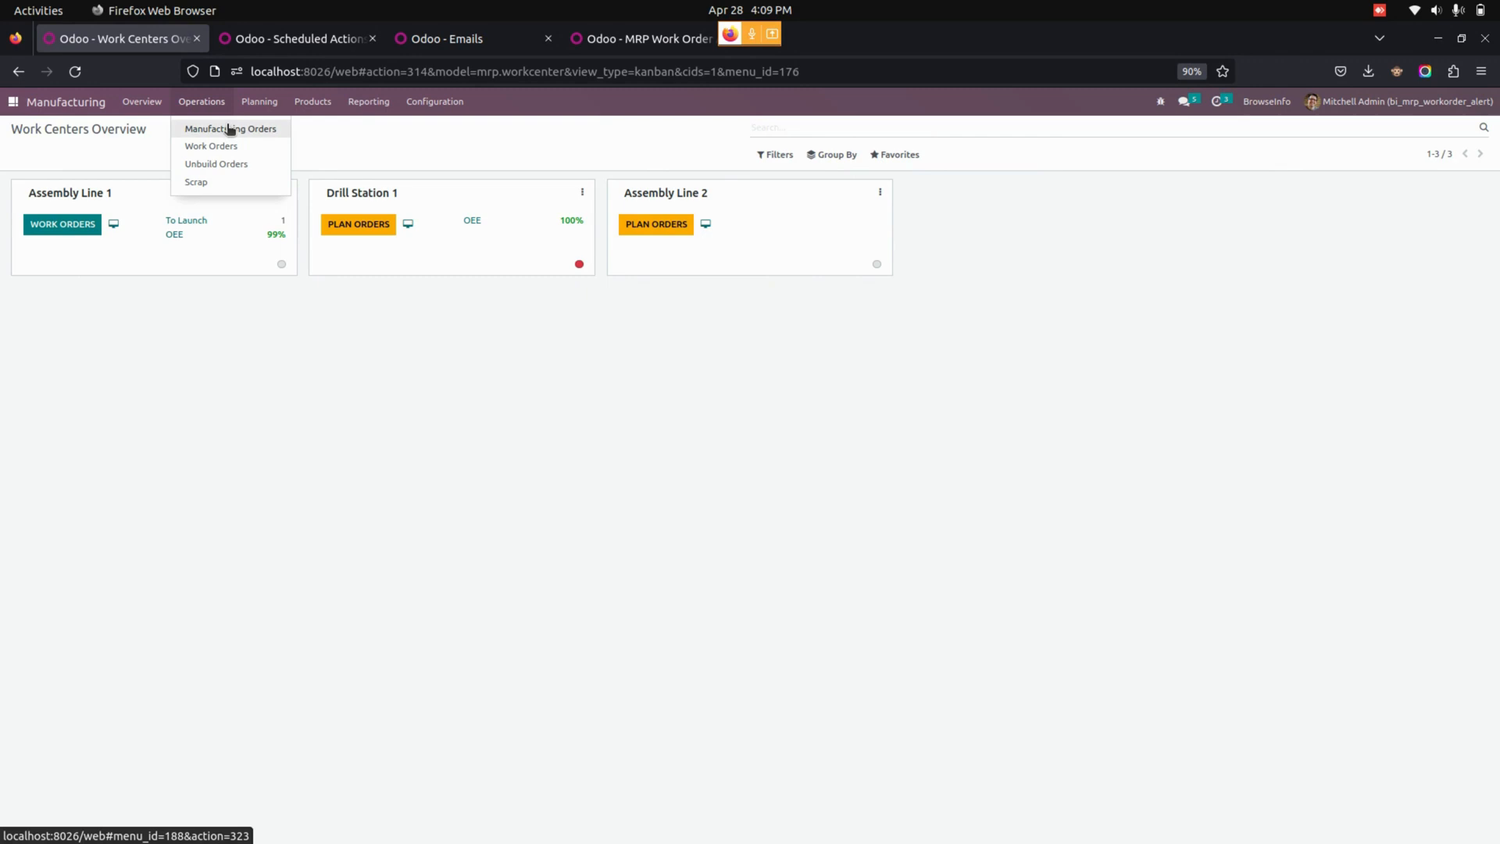
pyautogui.click(230, 129)
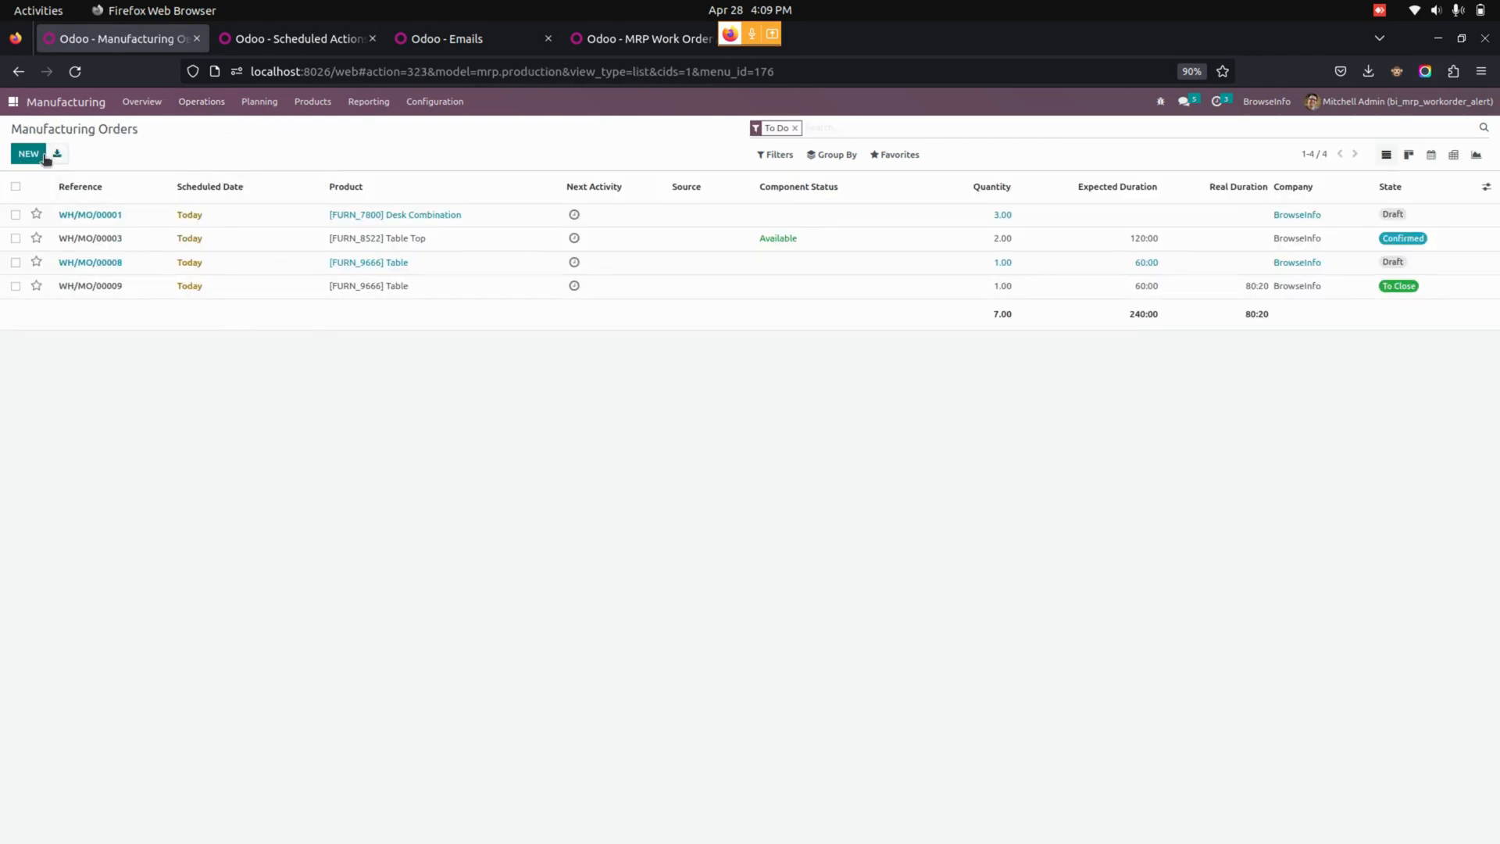
pyautogui.click(29, 154)
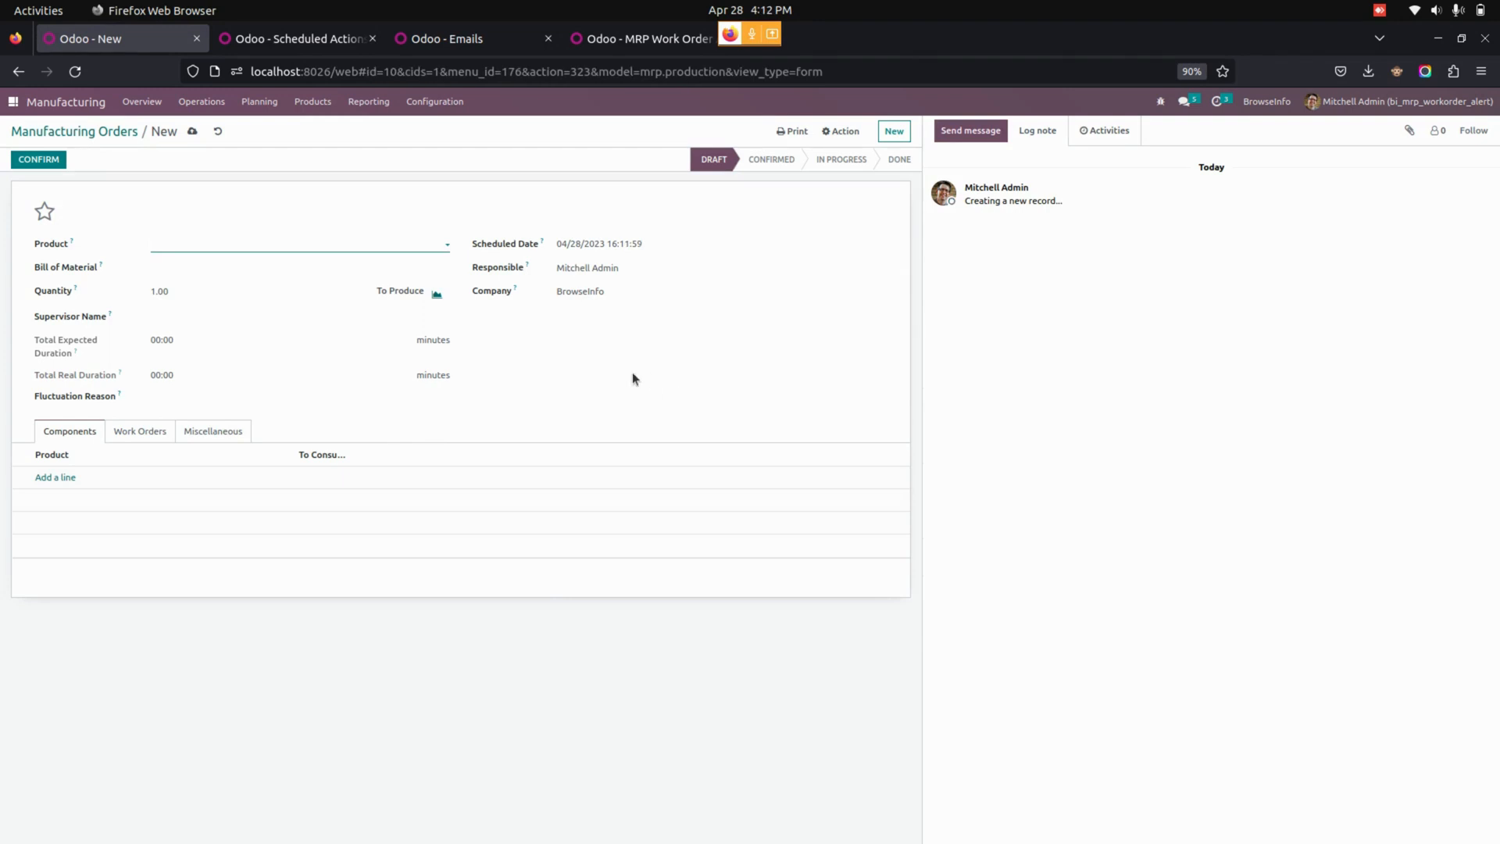
pyautogui.click(287, 245)
pyautogui.write('tabl')
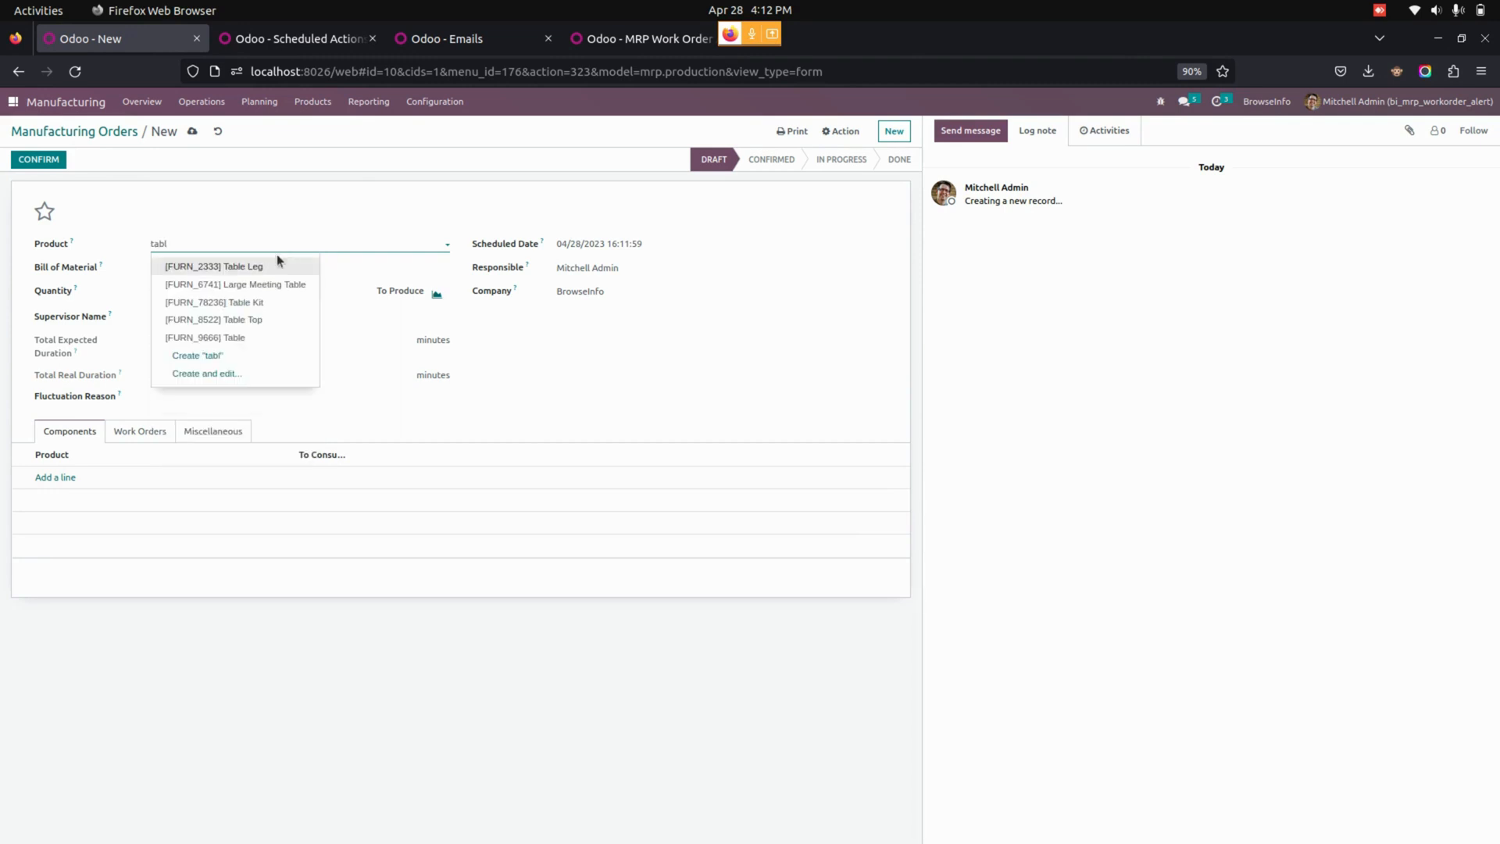
pyautogui.click(239, 337)
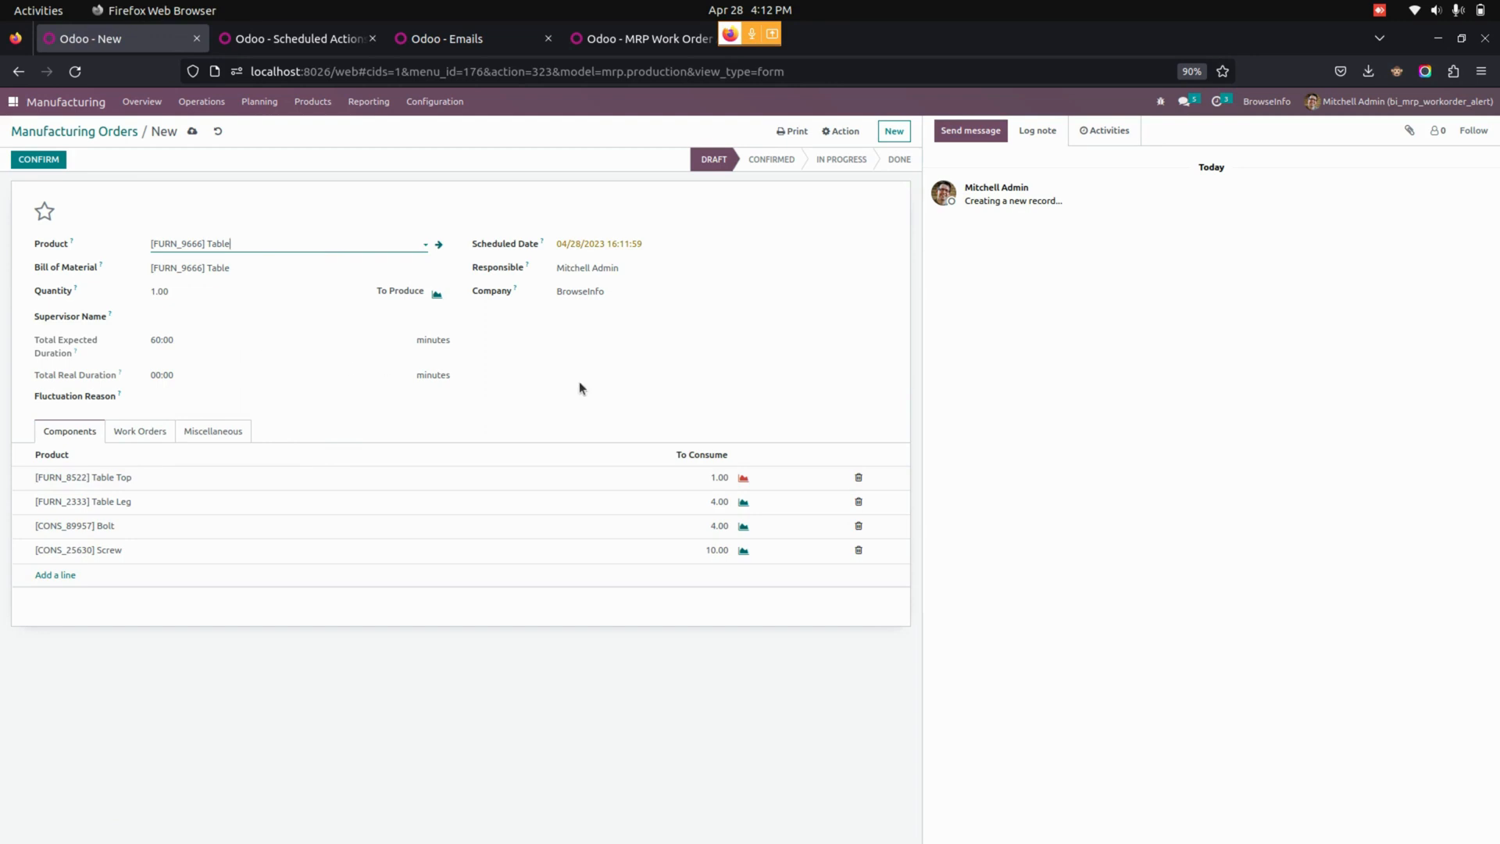
# Assign an employee as the order's supervisor, check its work orders, and confirm the manufacturing order.
pyautogui.click(262, 317)
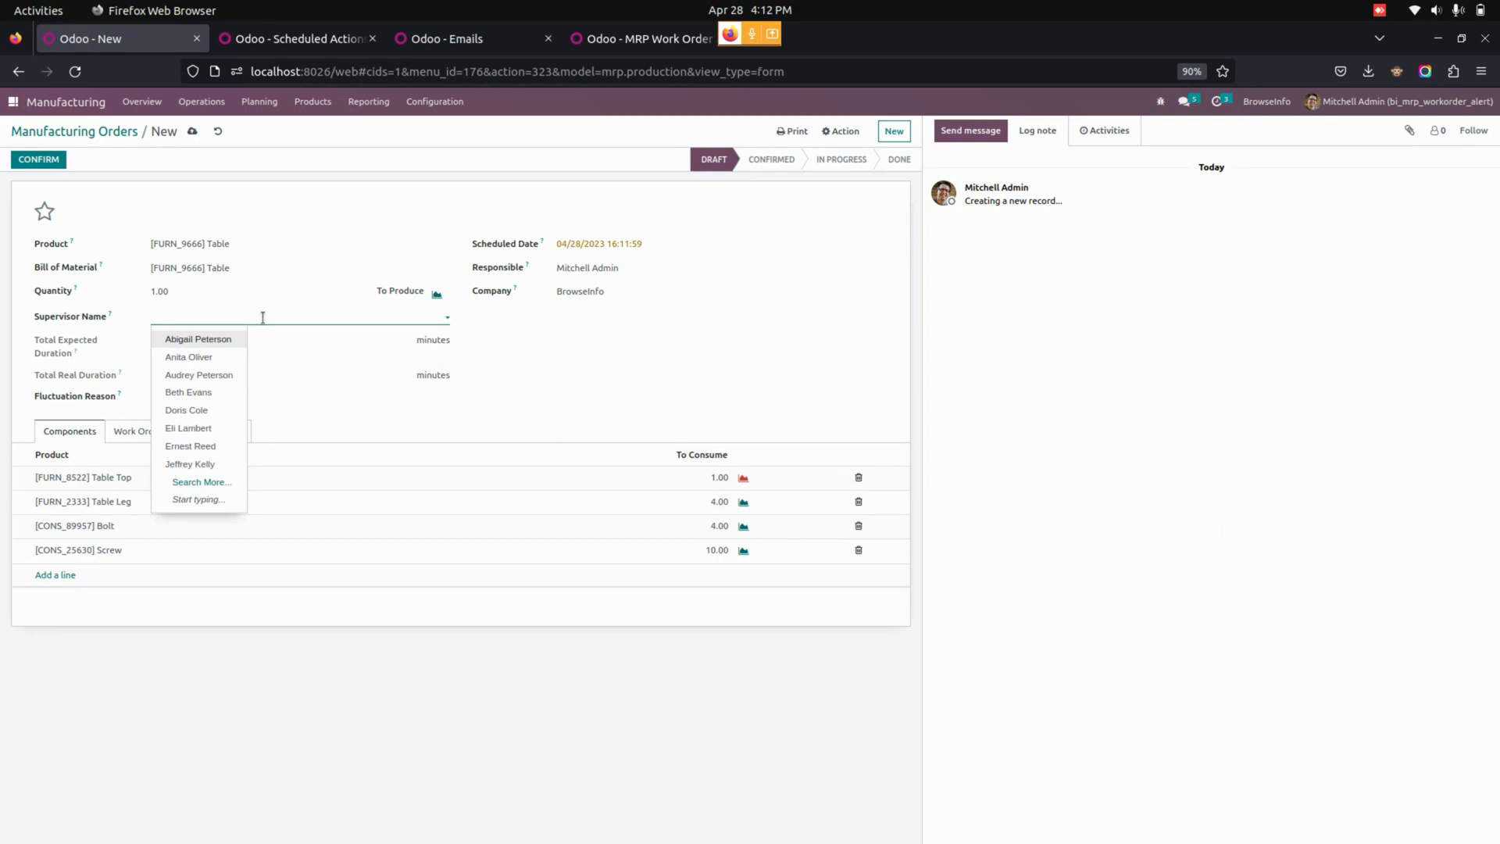
pyautogui.click(201, 393)
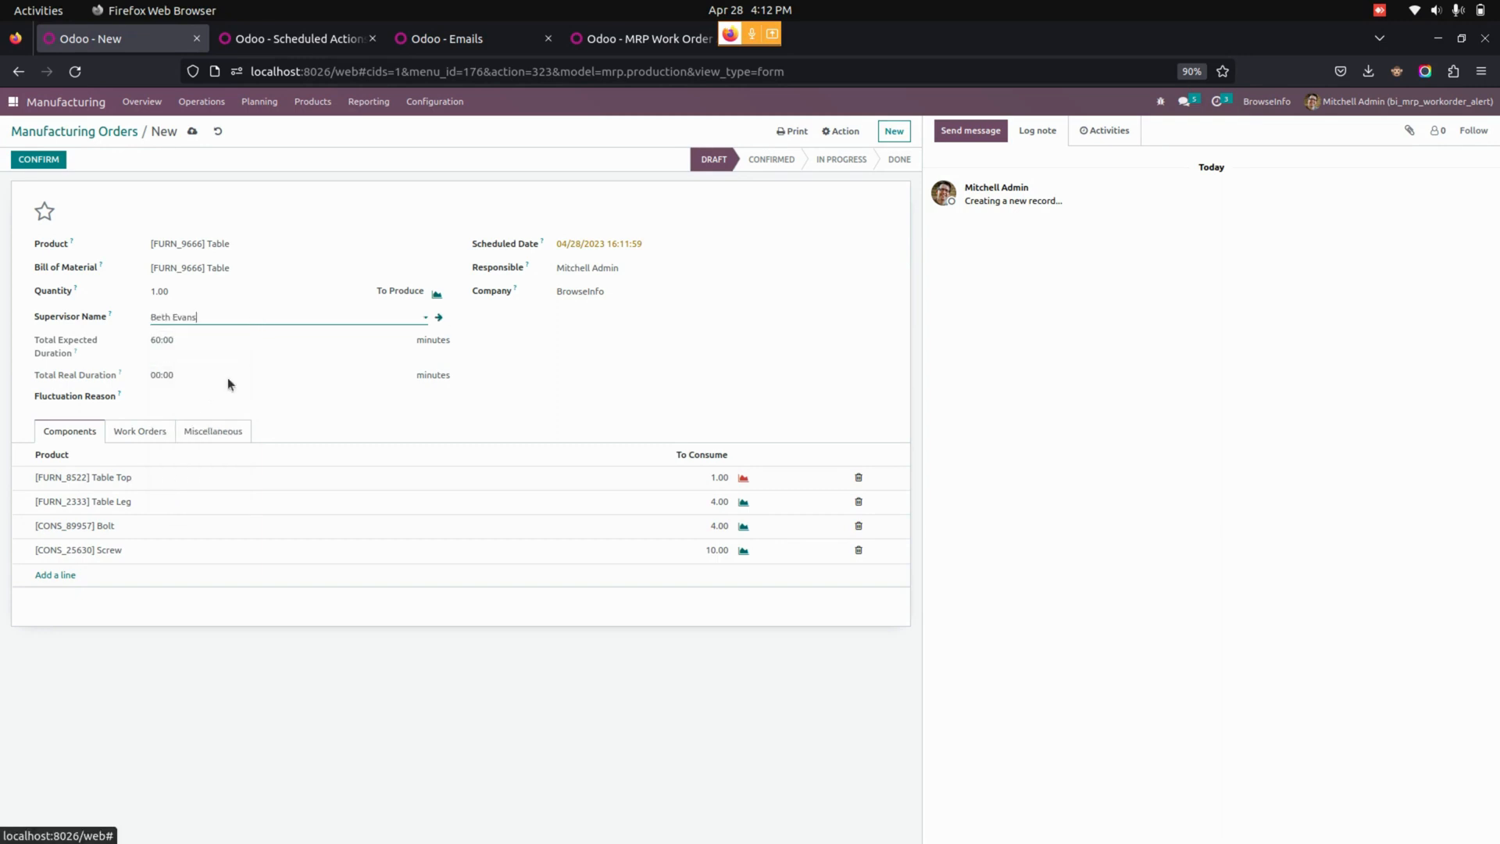
pyautogui.click(682, 378)
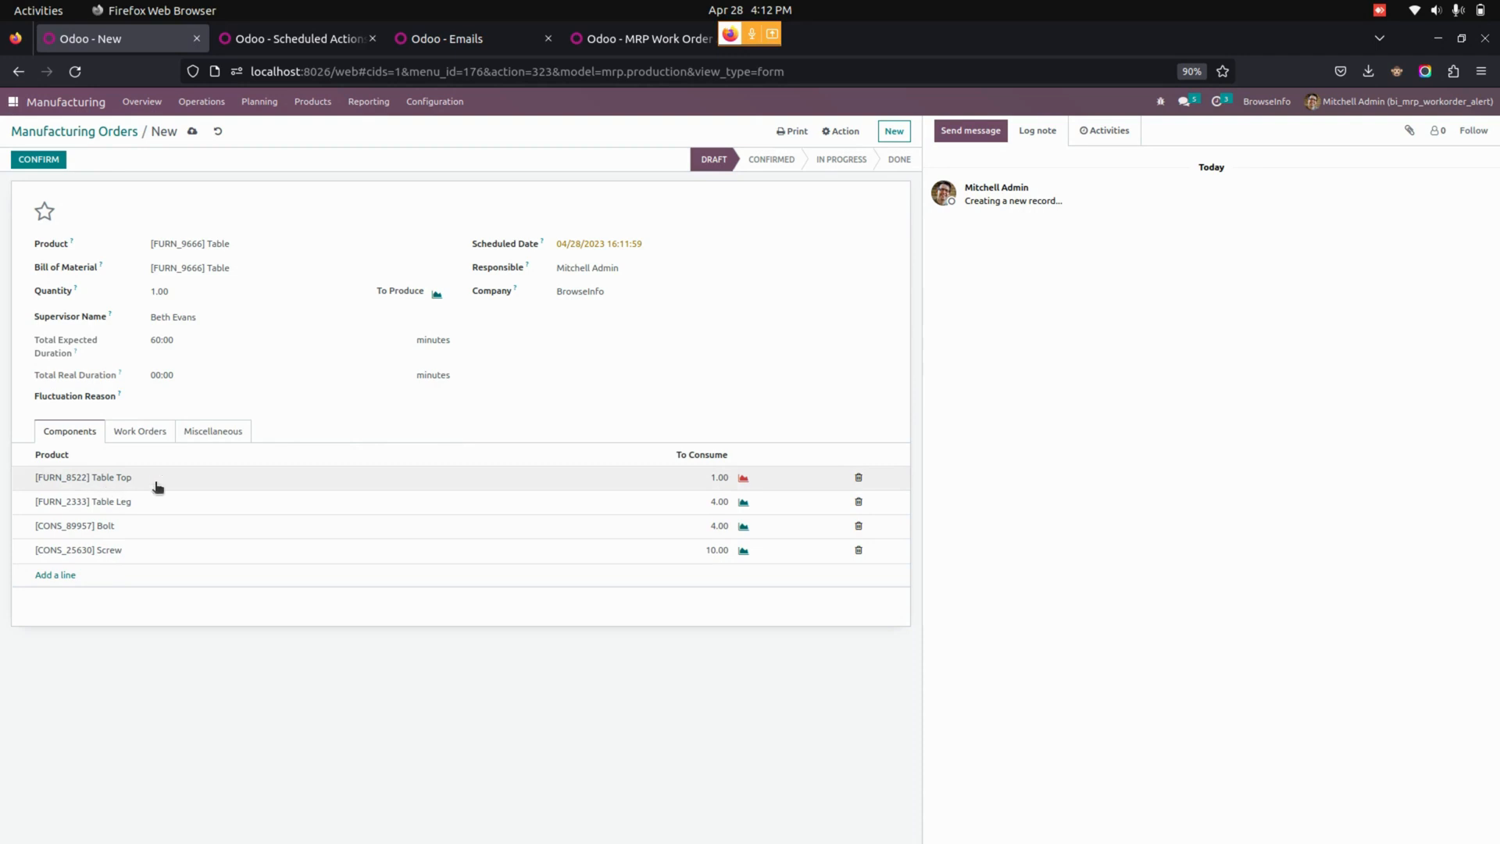
pyautogui.click(141, 431)
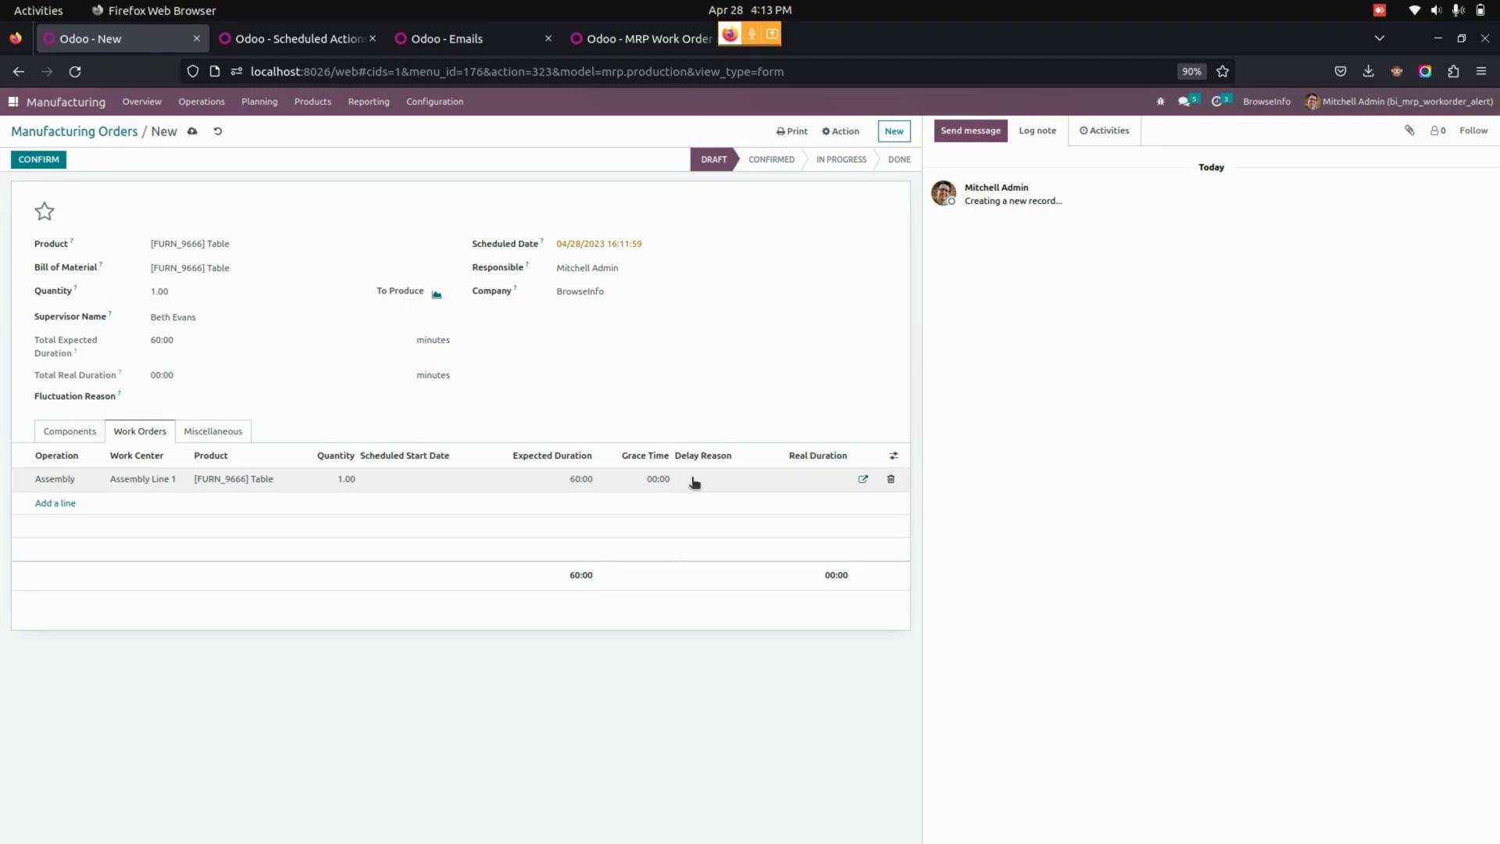
pyautogui.click(37, 159)
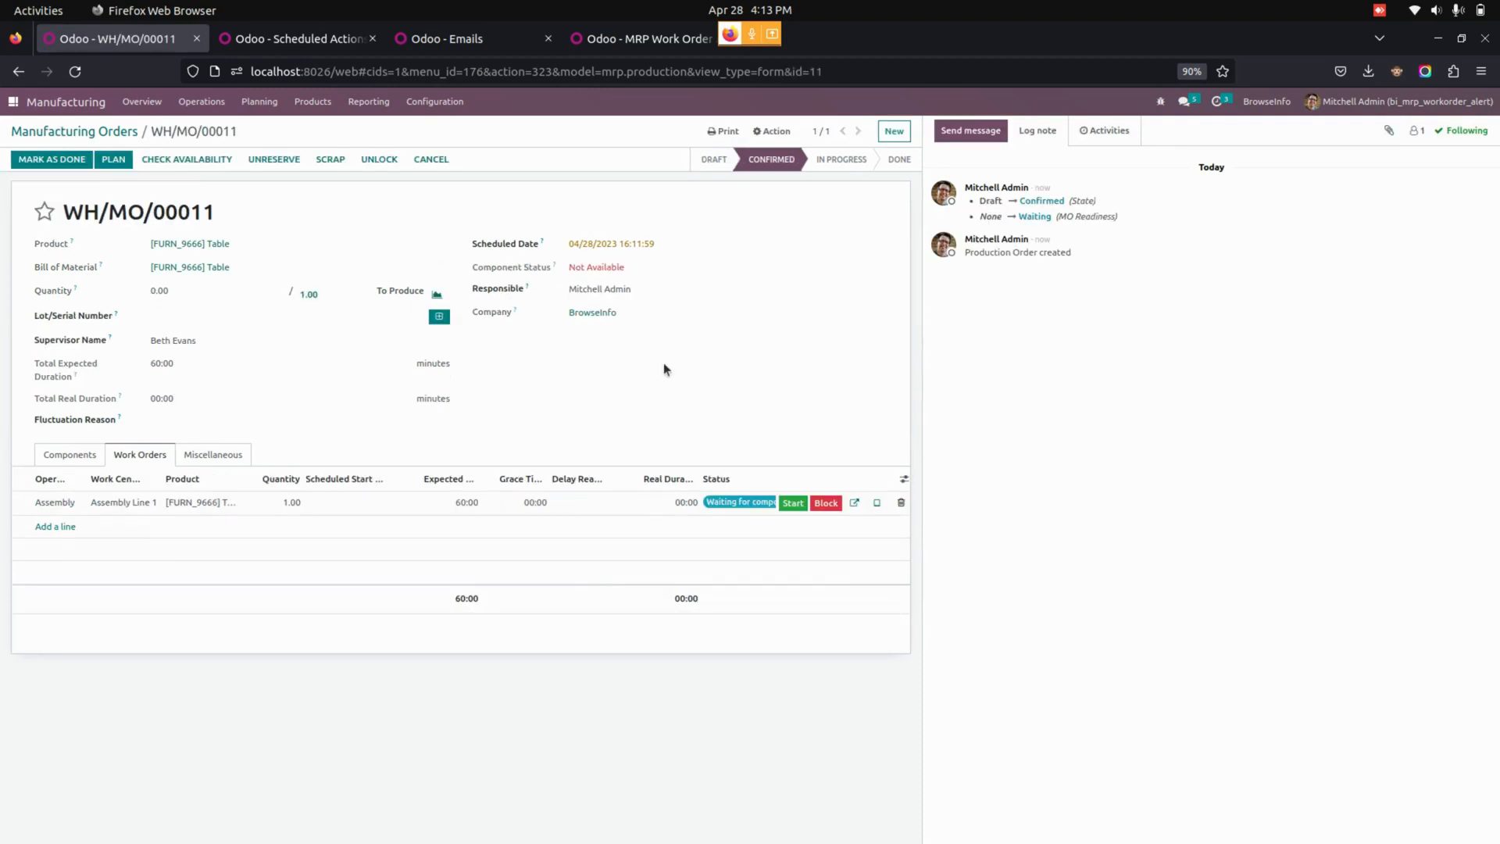
# Set the grace time of the Assembly work order to 10:00.
pyautogui.click(535, 503)
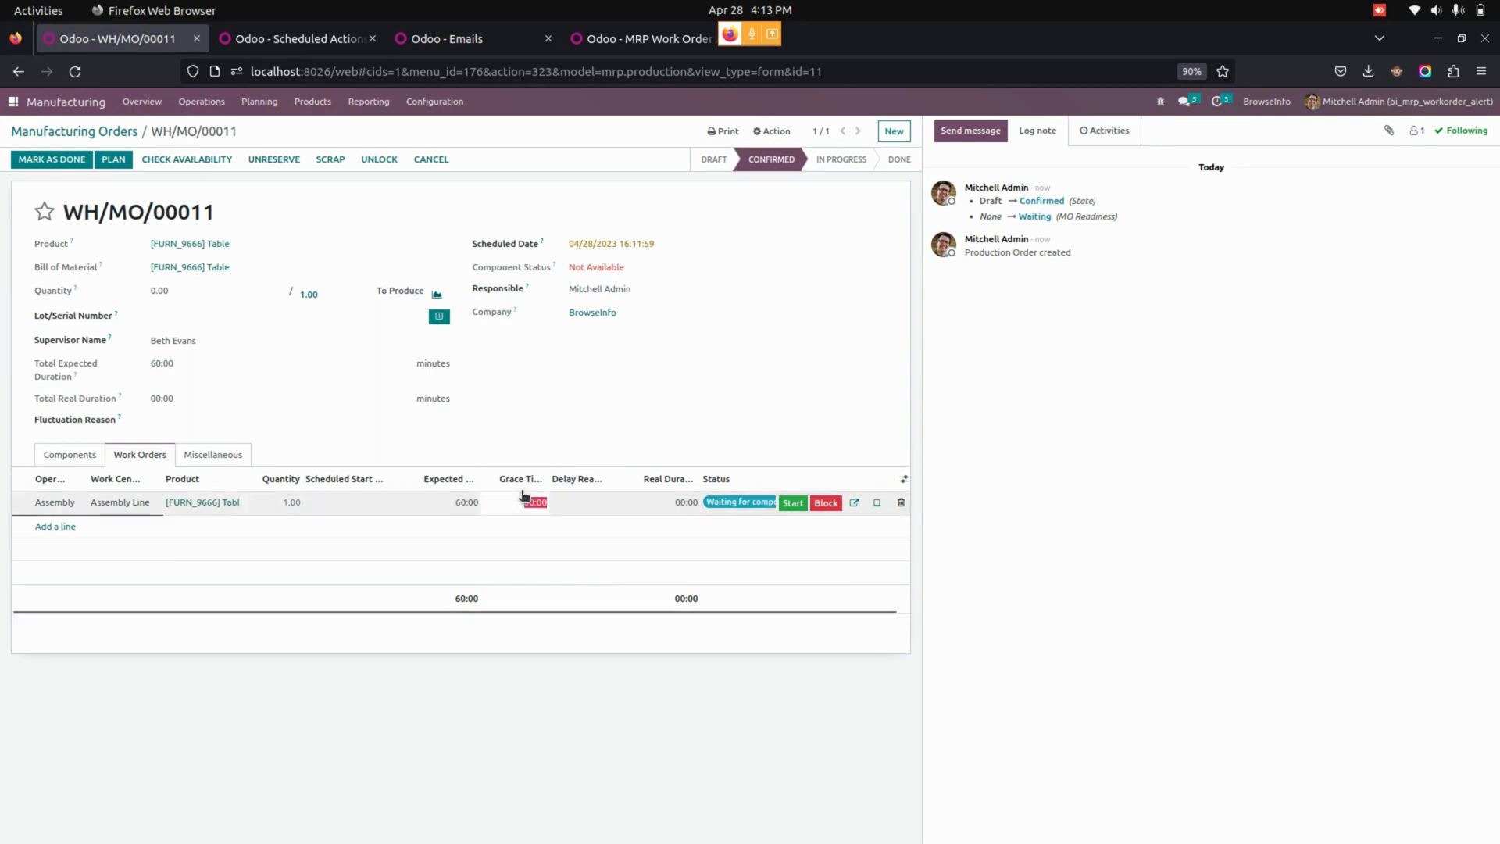
pyautogui.write('1')
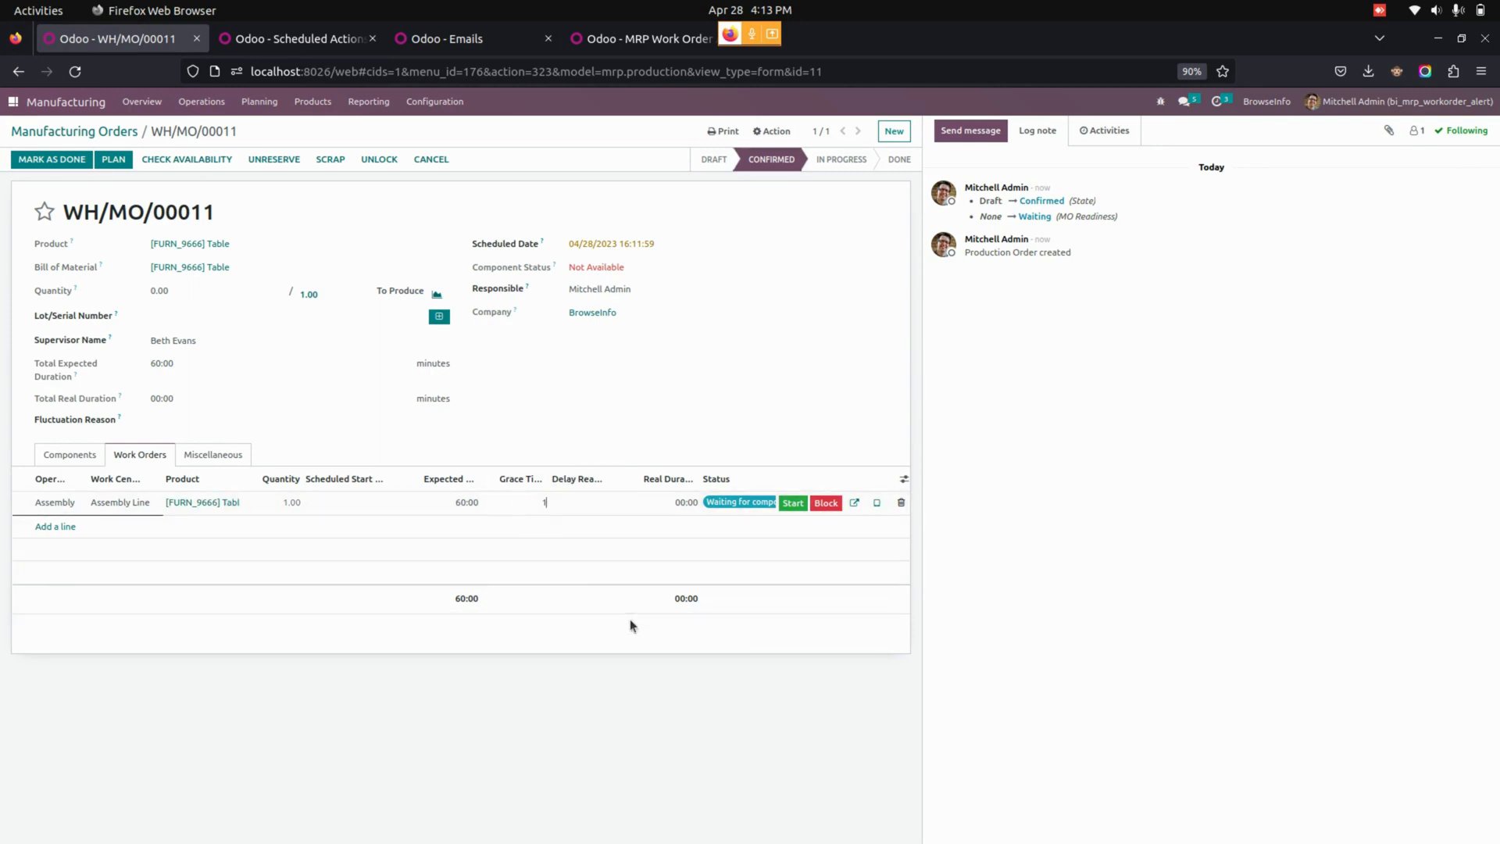
pyautogui.write('0:00')
pyautogui.click(630, 621)
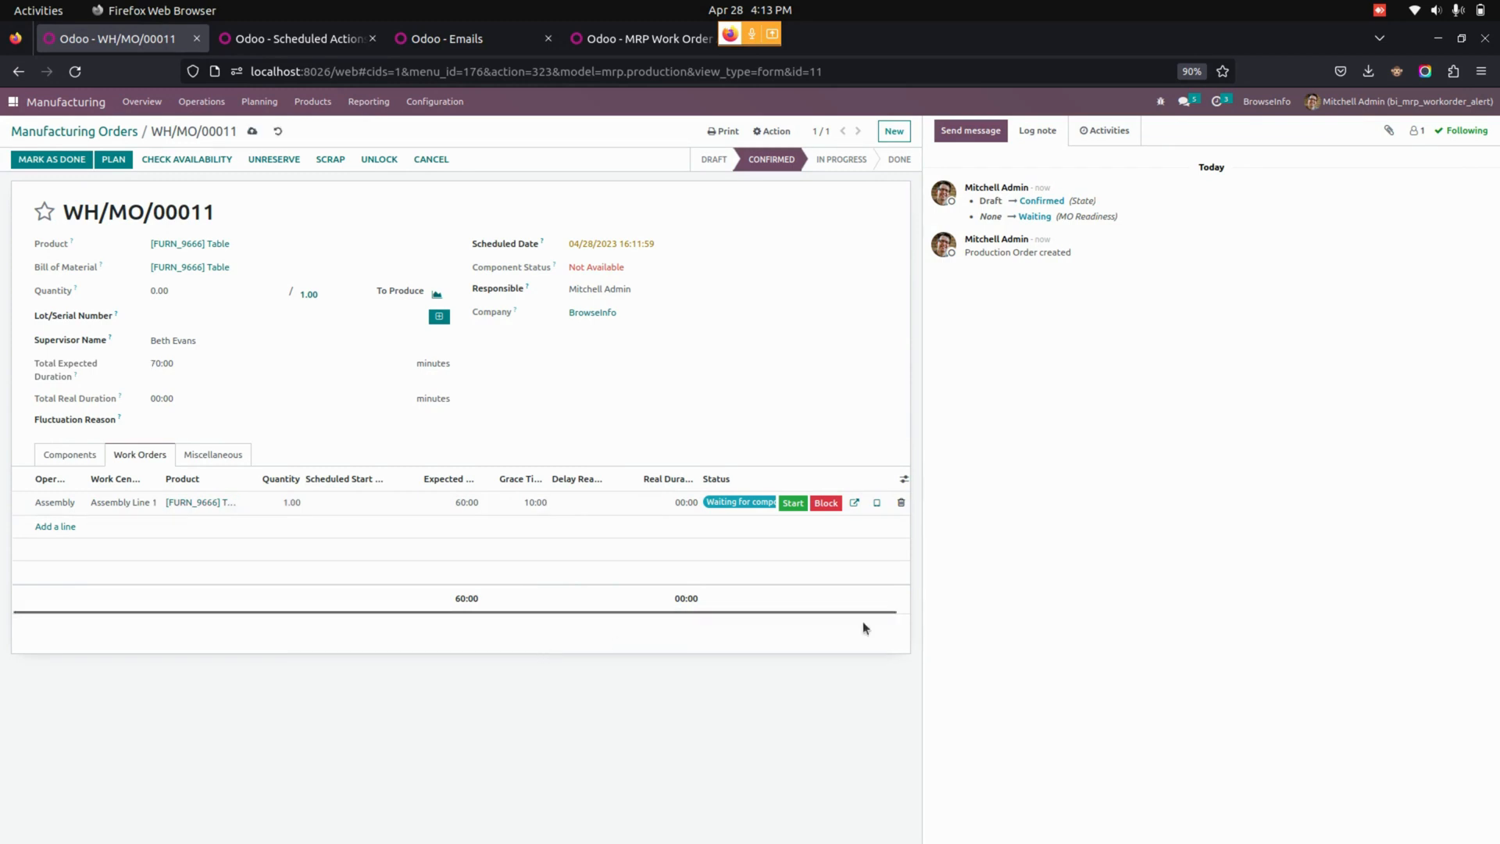
# Start the Assembly work order and enter "Machine issue" as the manufacturing order's fluctuation reason.
pyautogui.click(792, 503)
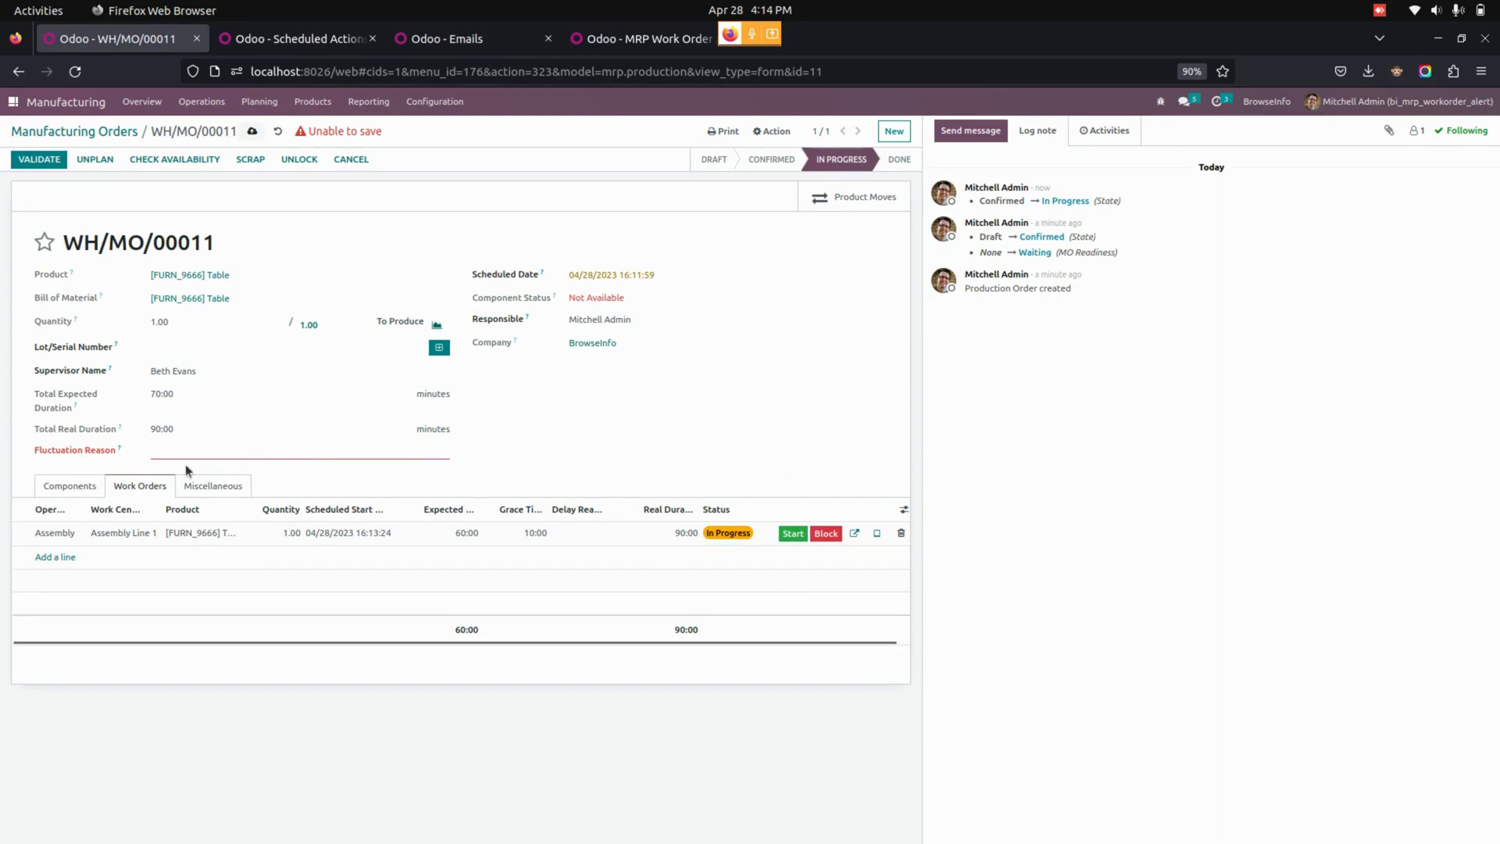
pyautogui.write('Ma')
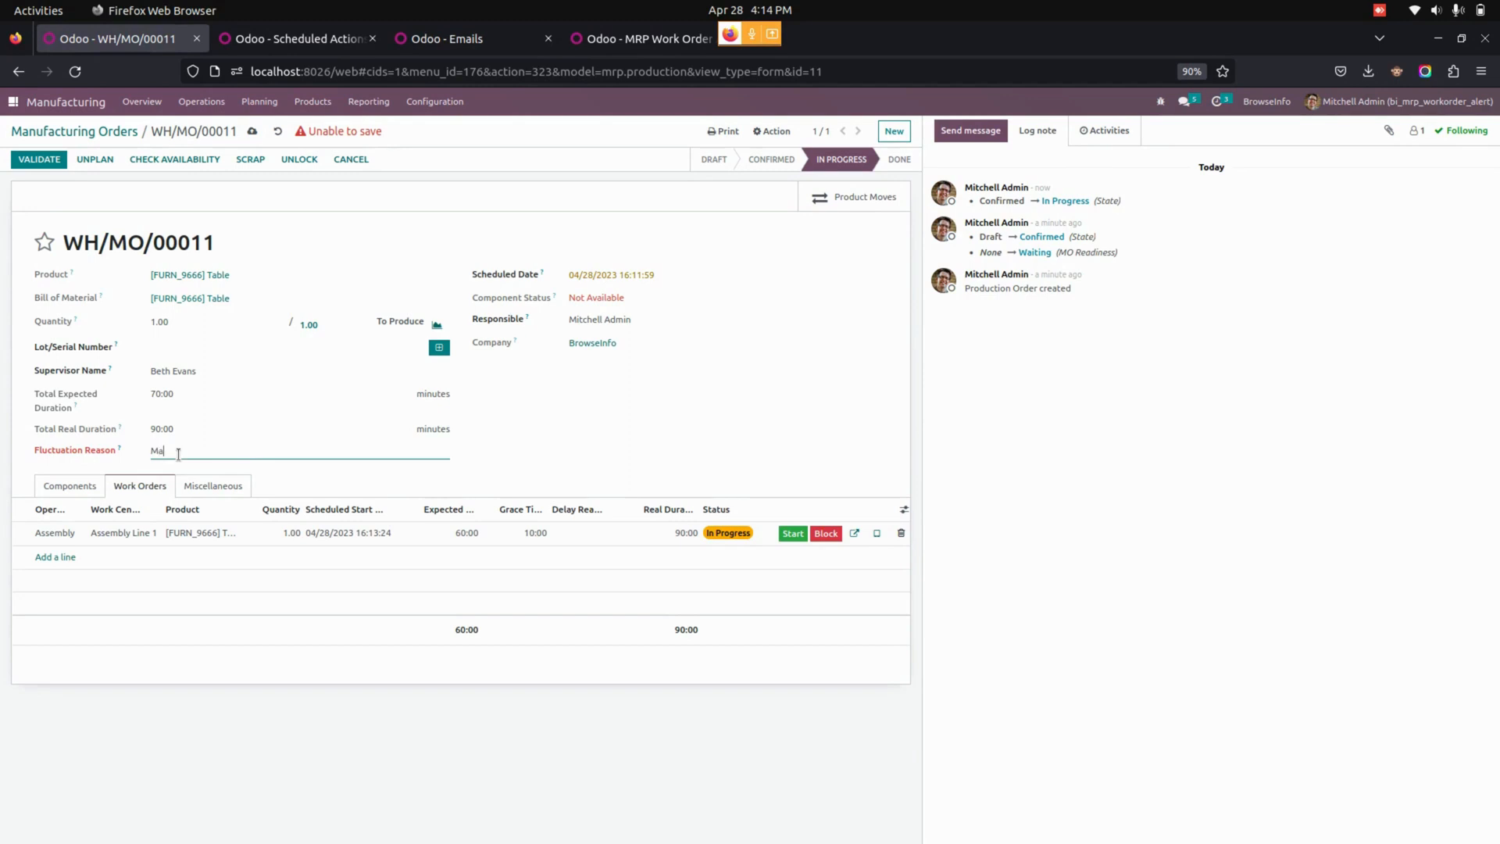
pyautogui.write('chine issue')
pyautogui.click(652, 414)
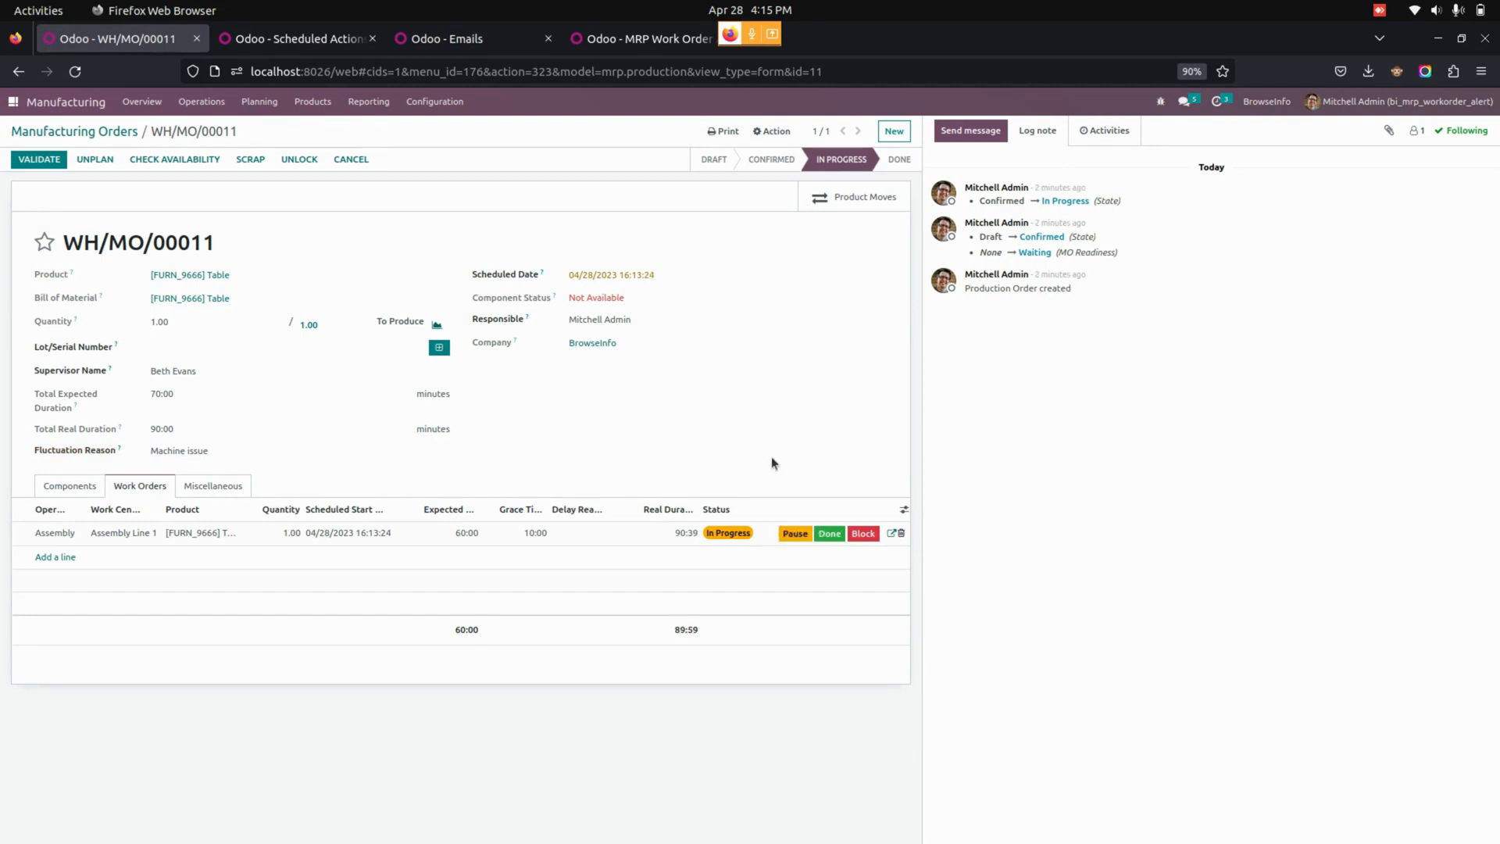
# Resume the Assembly work order and try to mark it as done.
pyautogui.click(792, 534)
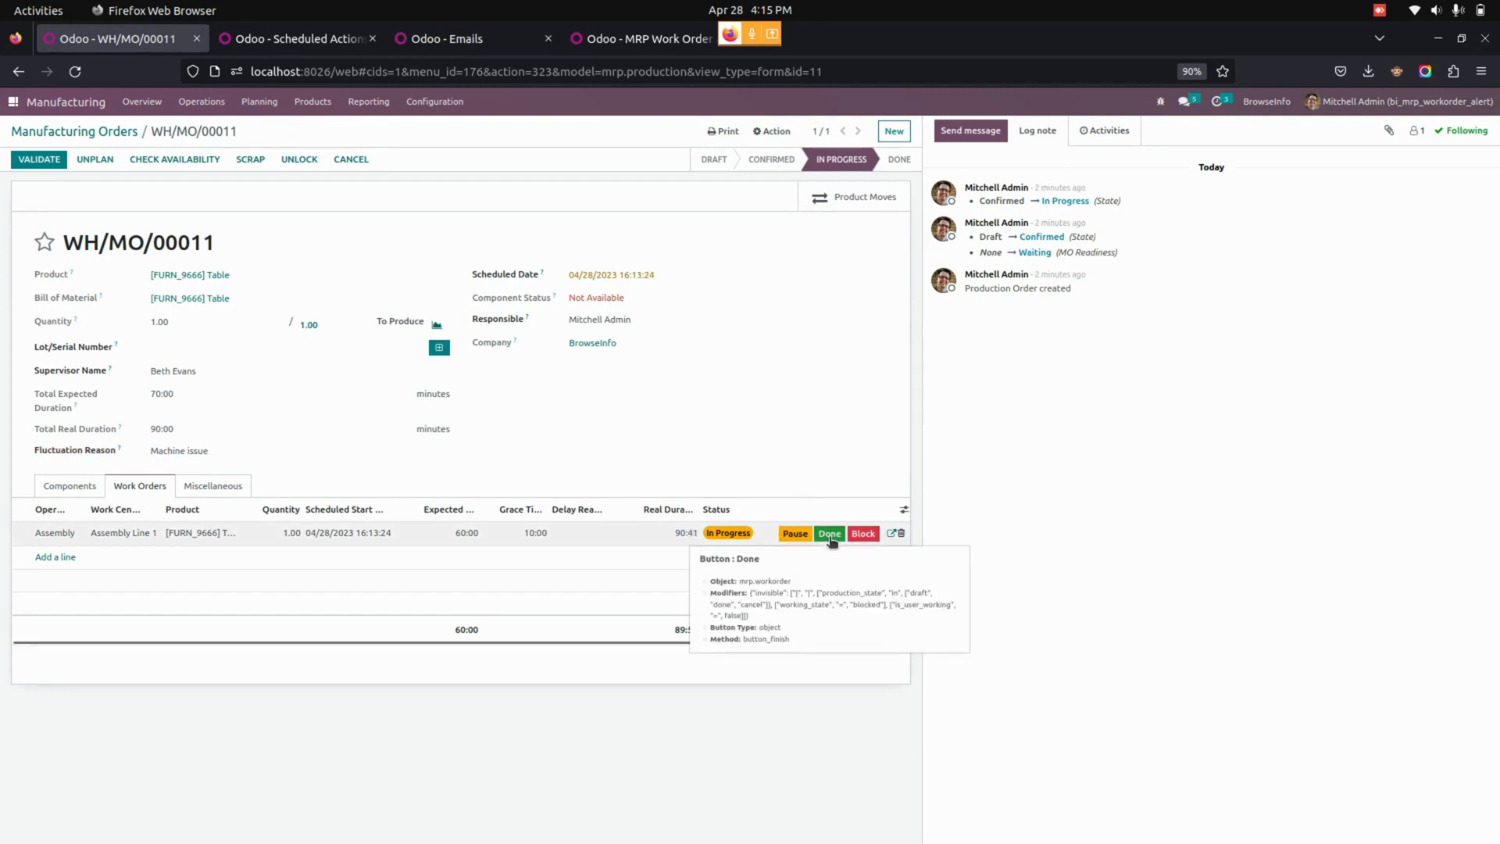
pyautogui.click(830, 538)
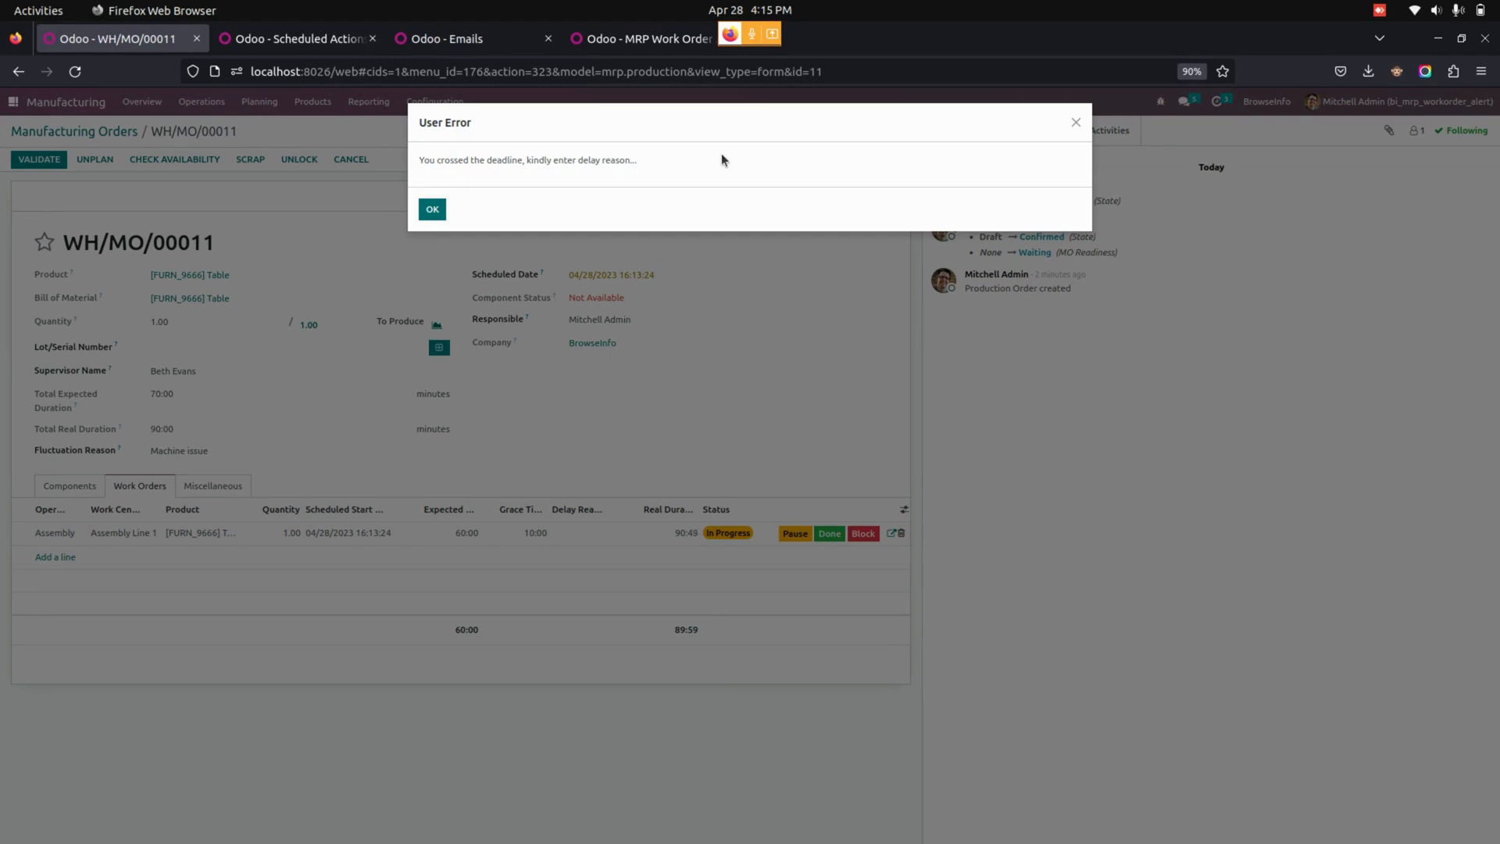
pyautogui.click(431, 209)
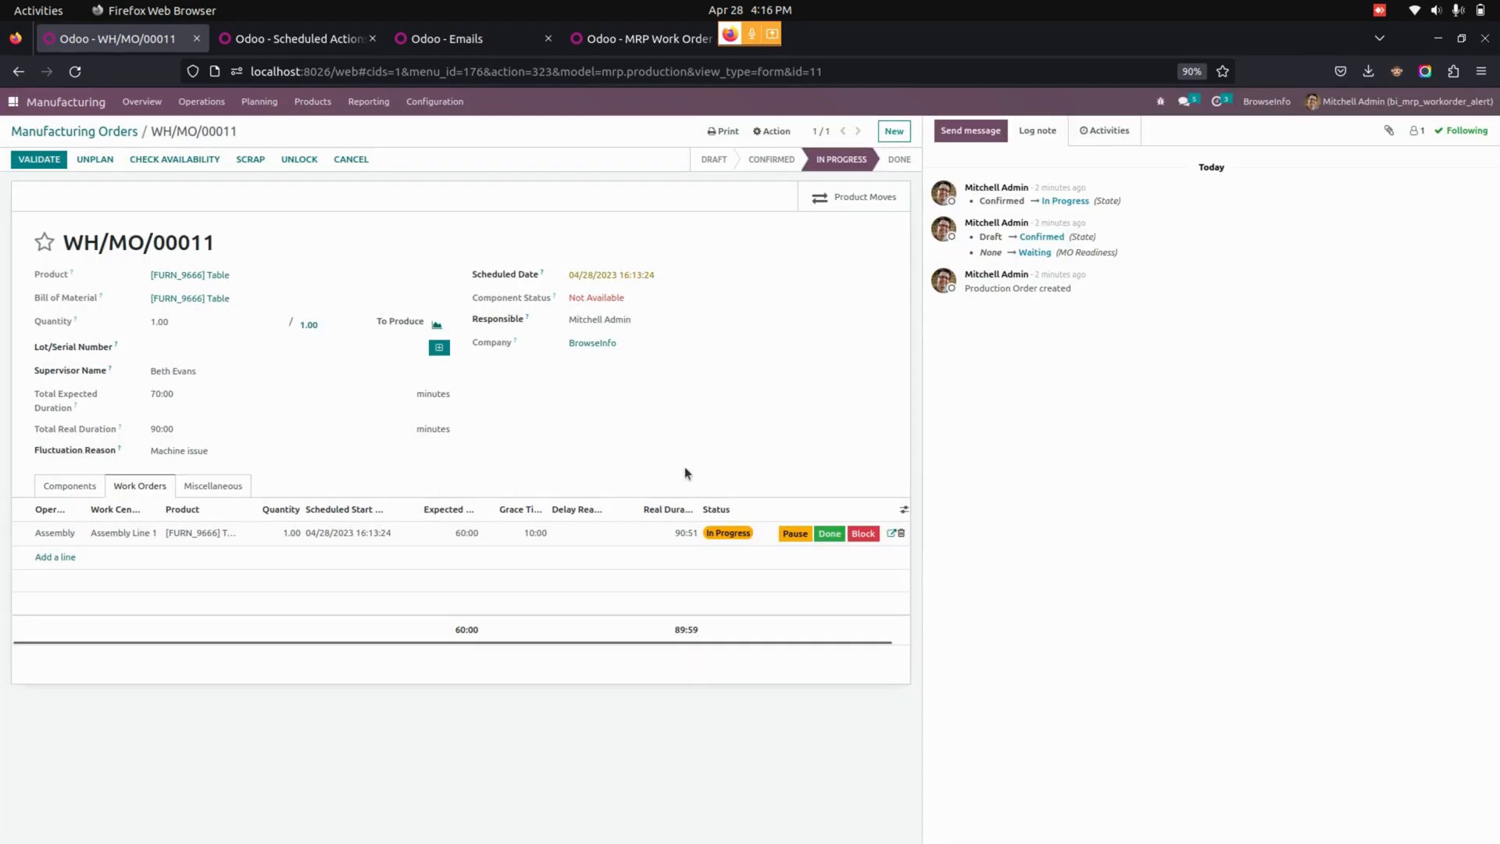
# Enter "delay to stop work order" as the Assembly line's delay reason and mark the work order as done.
pyautogui.click(591, 534)
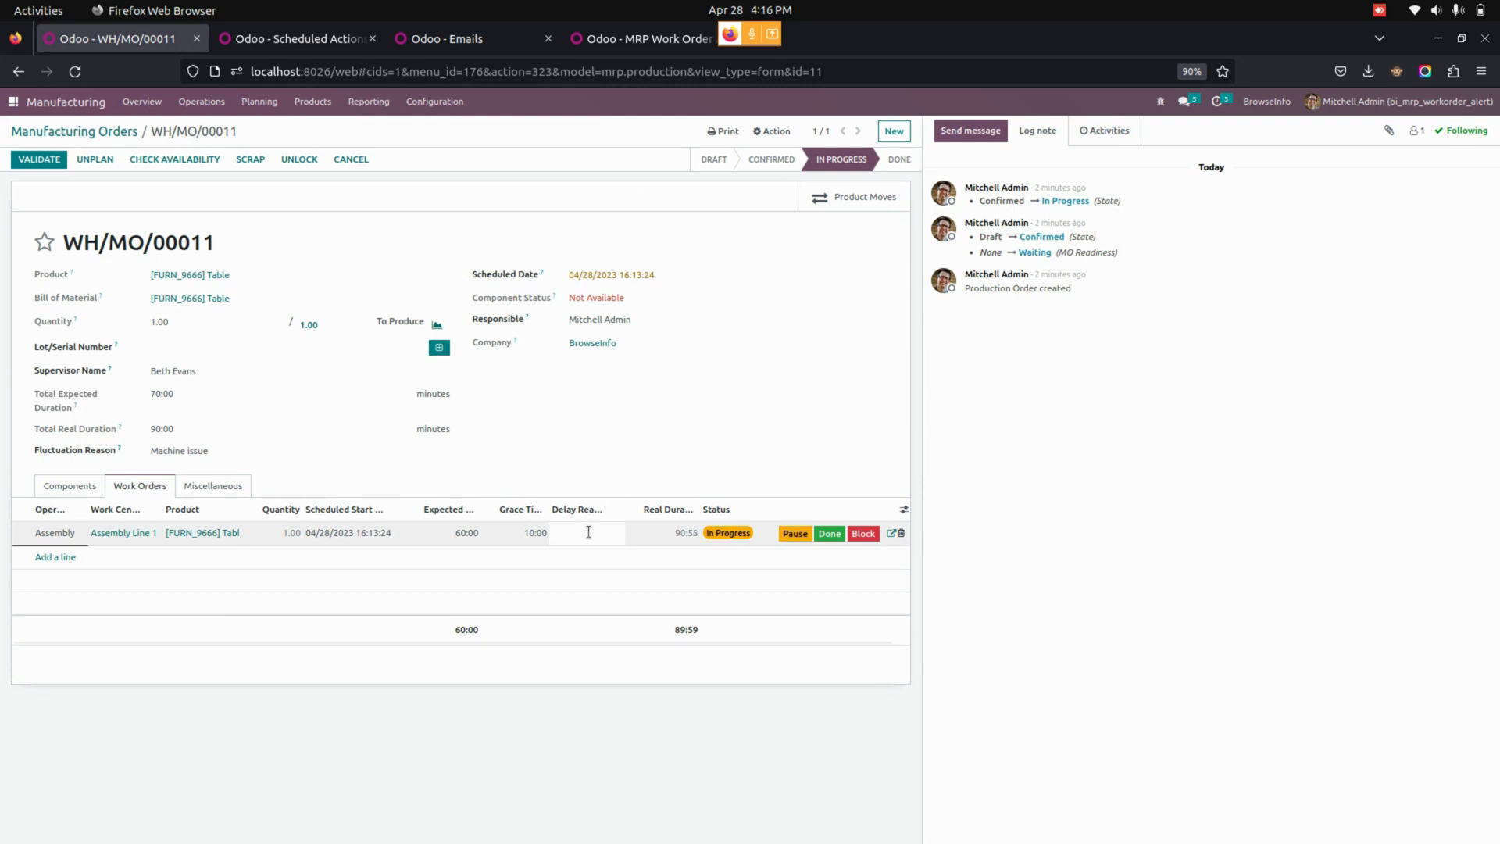
pyautogui.write('forgot to stop work orde')
pyautogui.write('rk order')
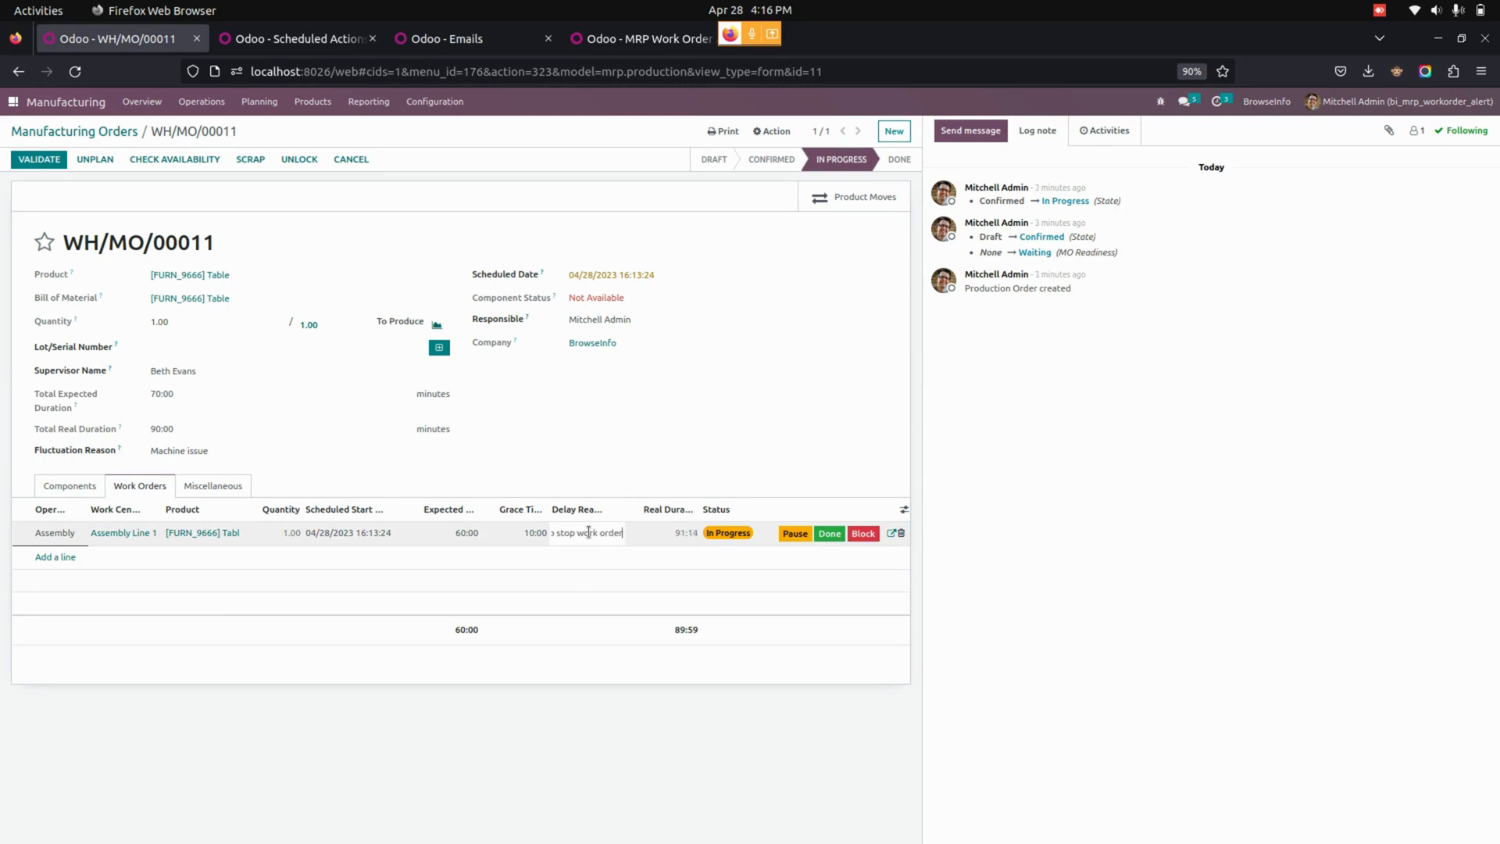
pyautogui.click(583, 444)
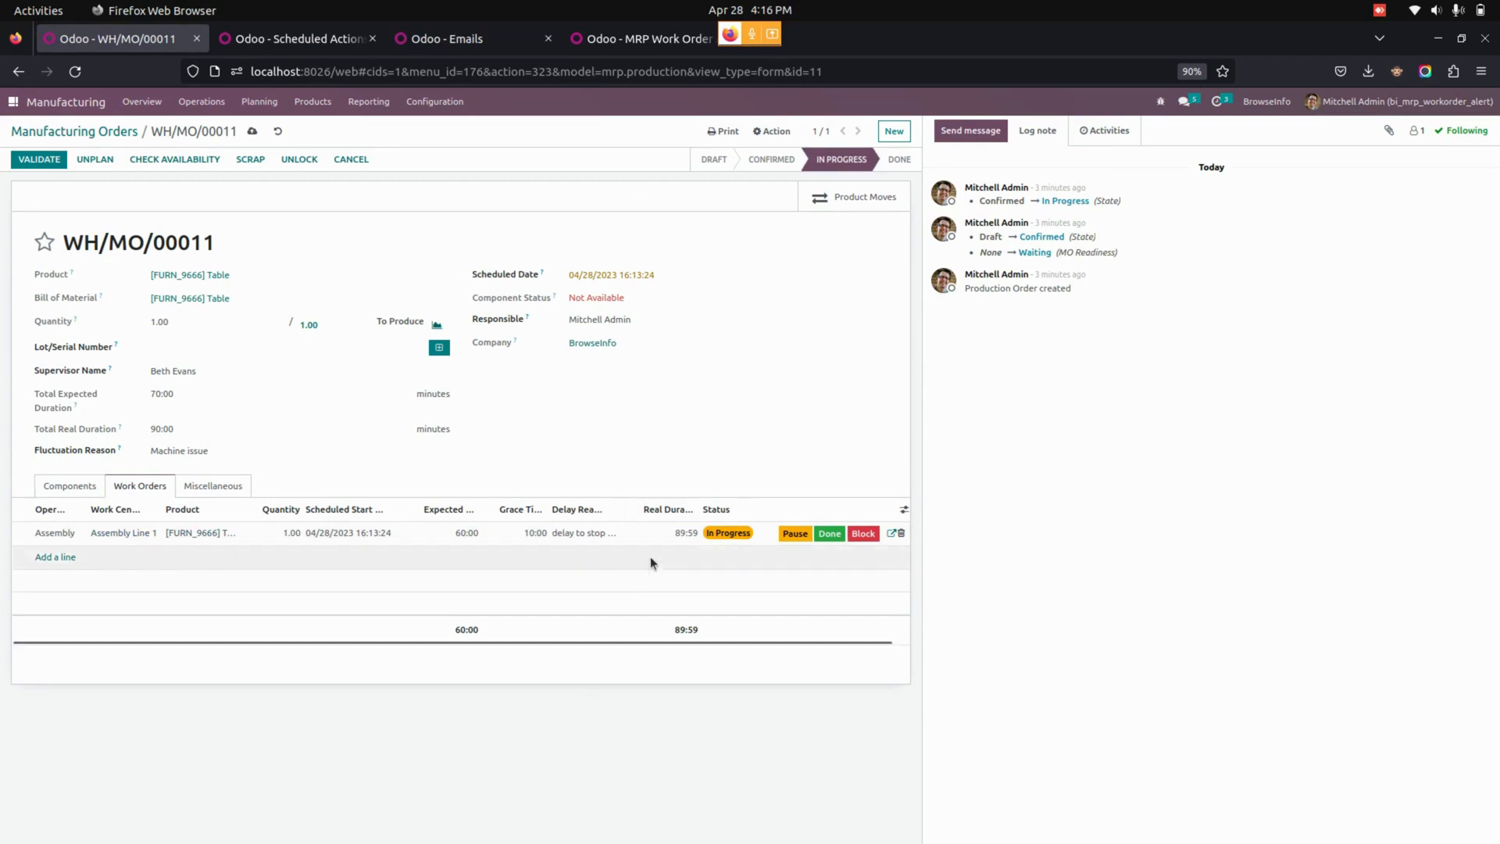
pyautogui.click(830, 533)
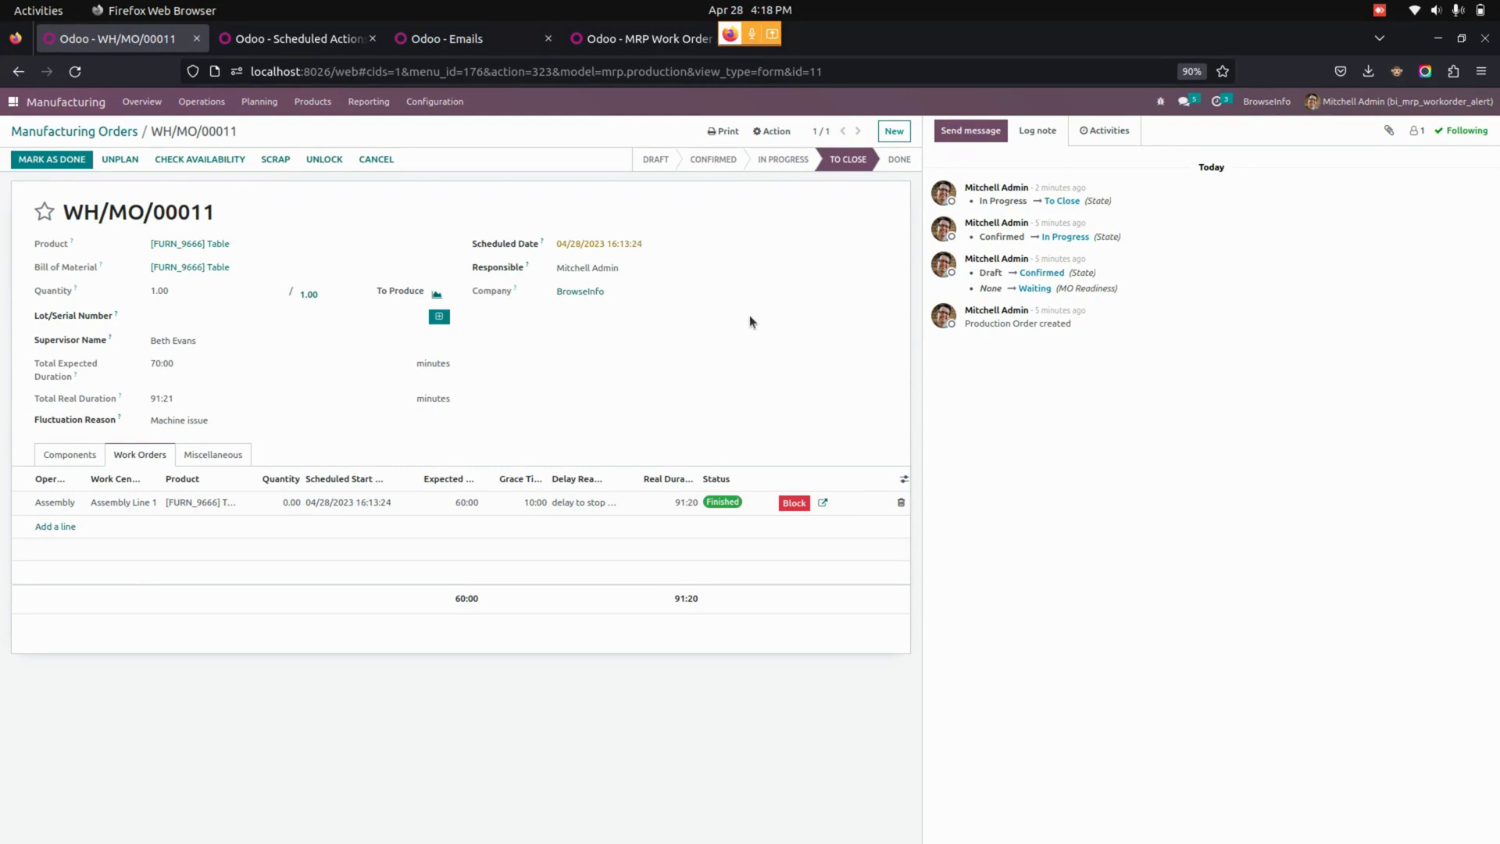
# Open the Workorder Issue Notification scheduled action in the technical settings.
pyautogui.click(13, 101)
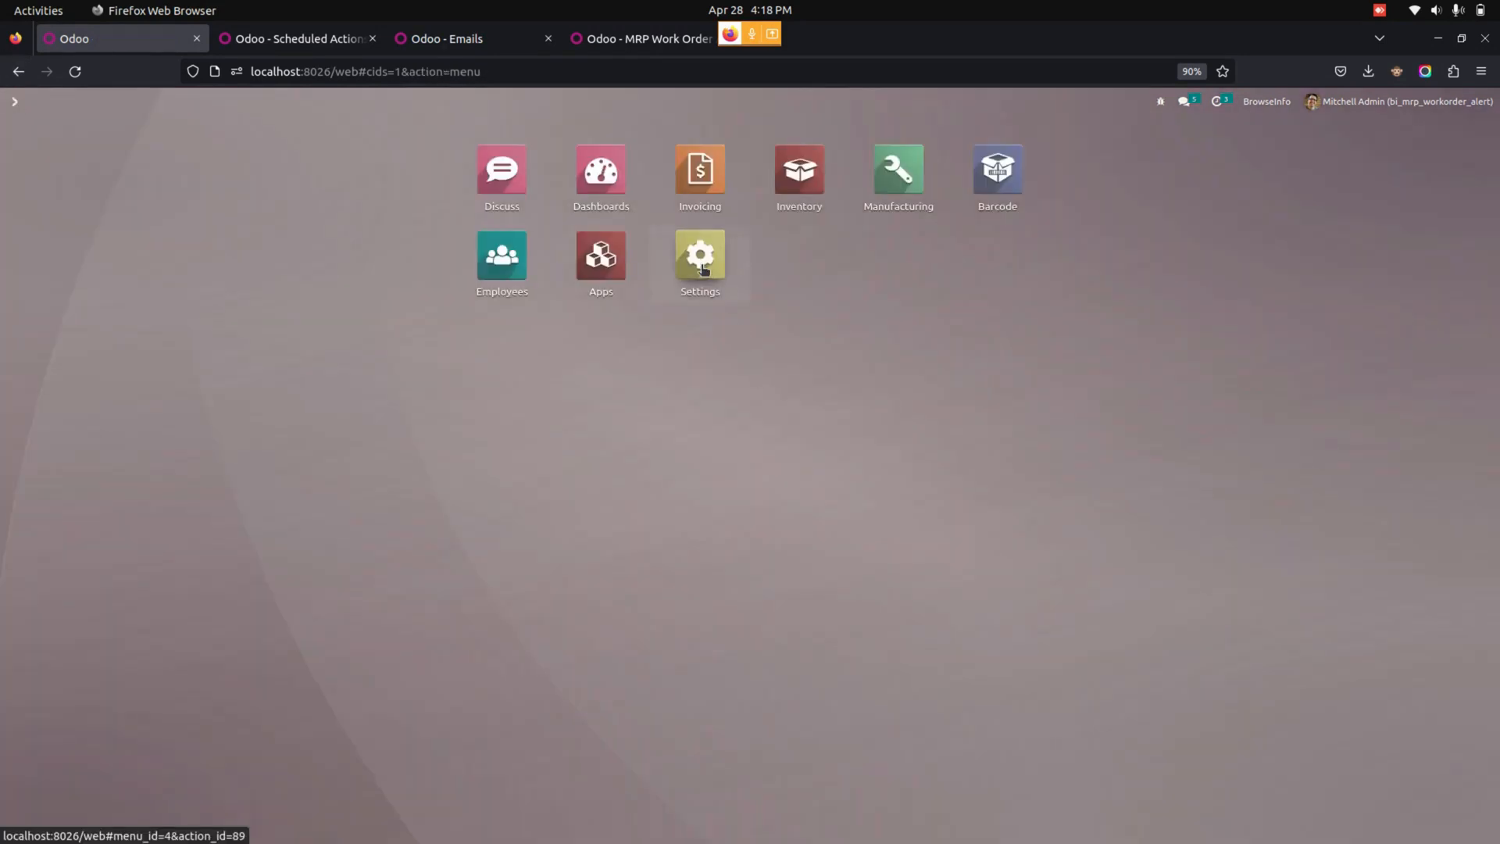
pyautogui.press('Return')
pyautogui.click(354, 102)
pyautogui.scroll(-5, 399, 468)
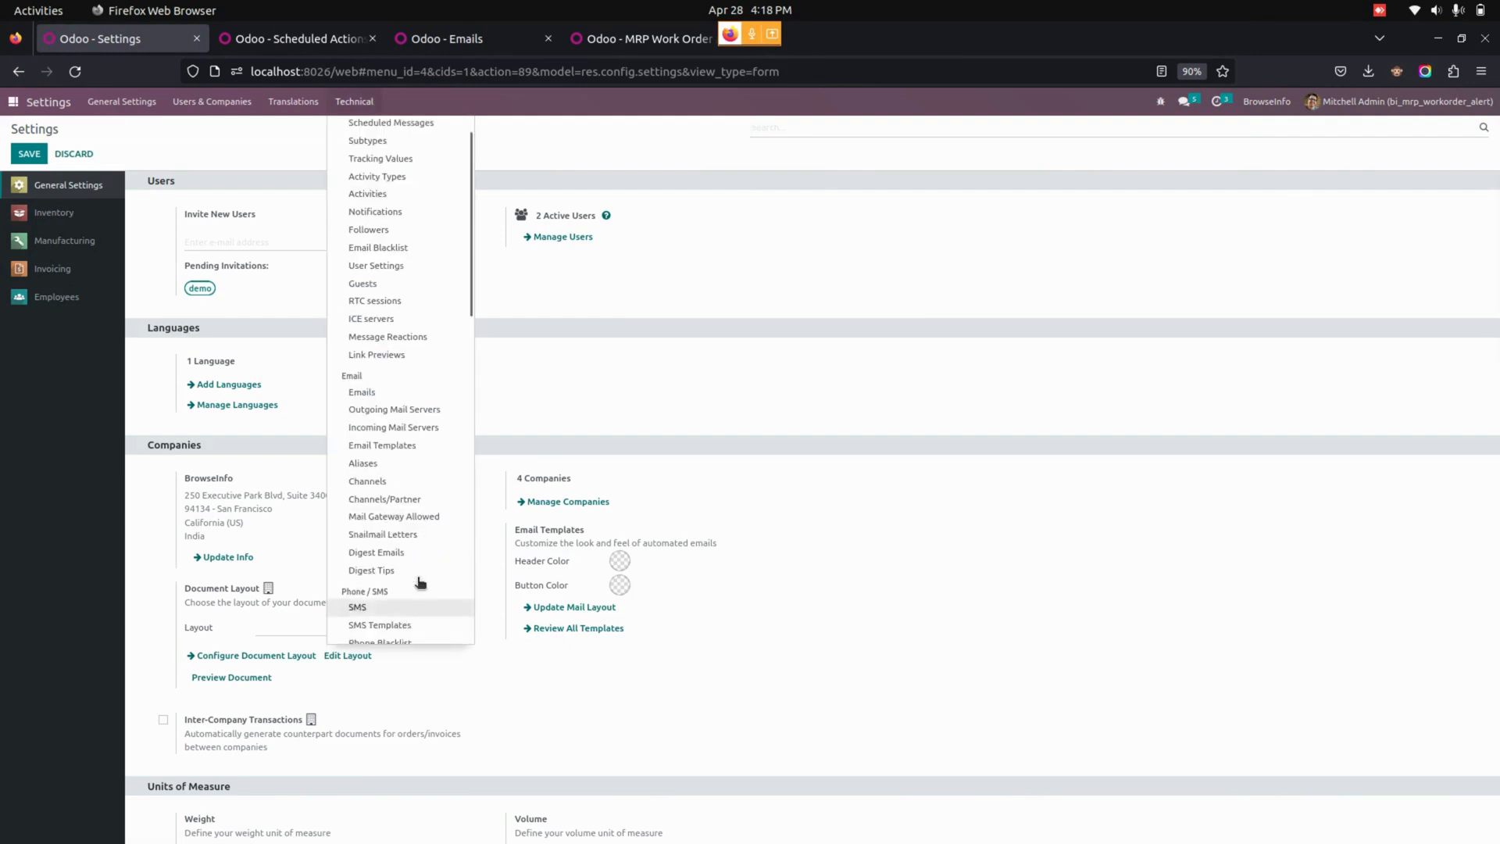
pyautogui.scroll(-10, 414, 600)
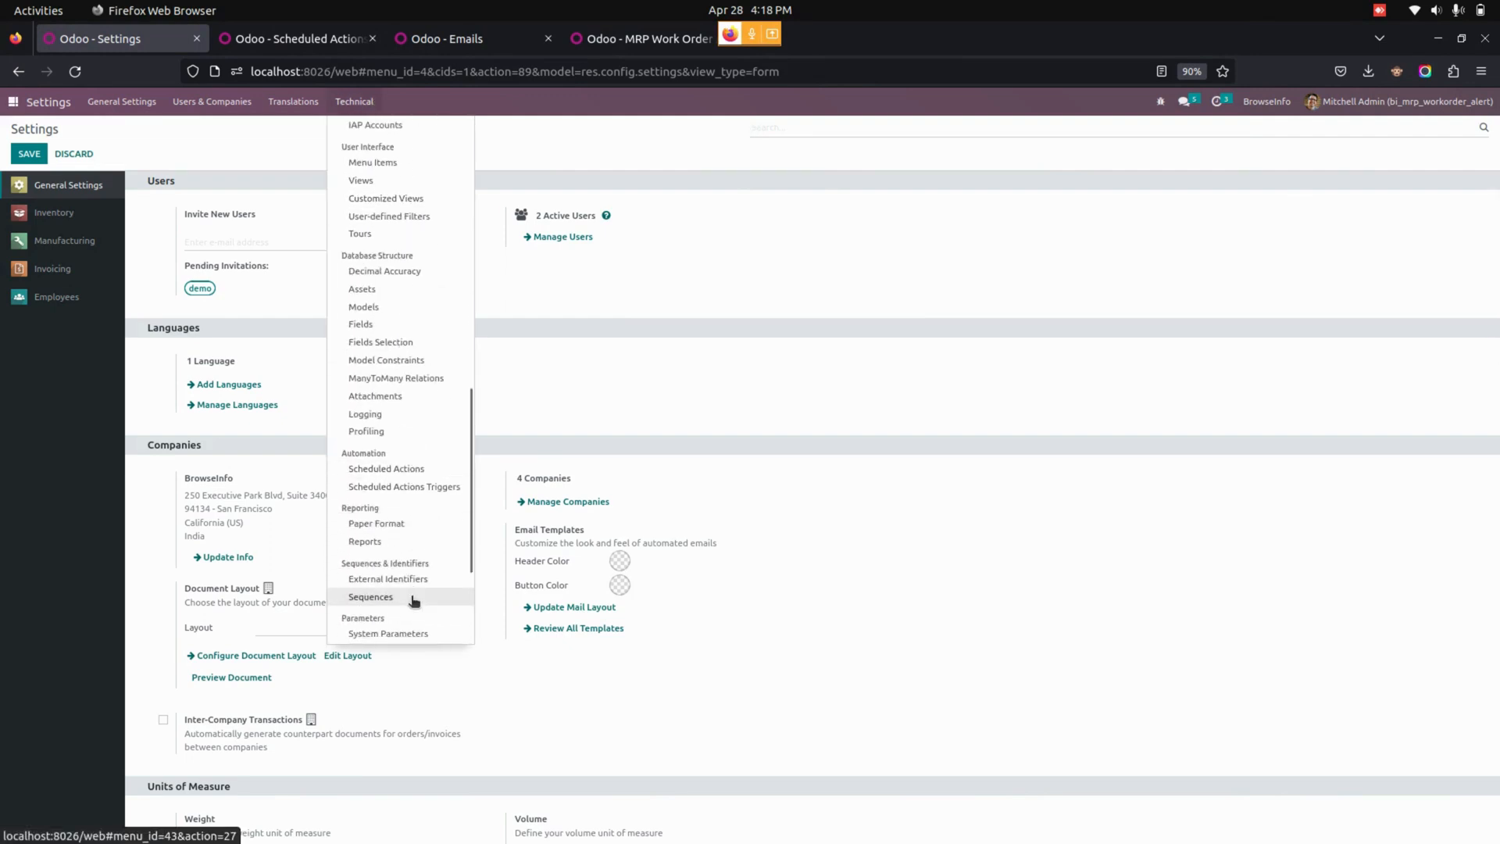
pyautogui.click(415, 470)
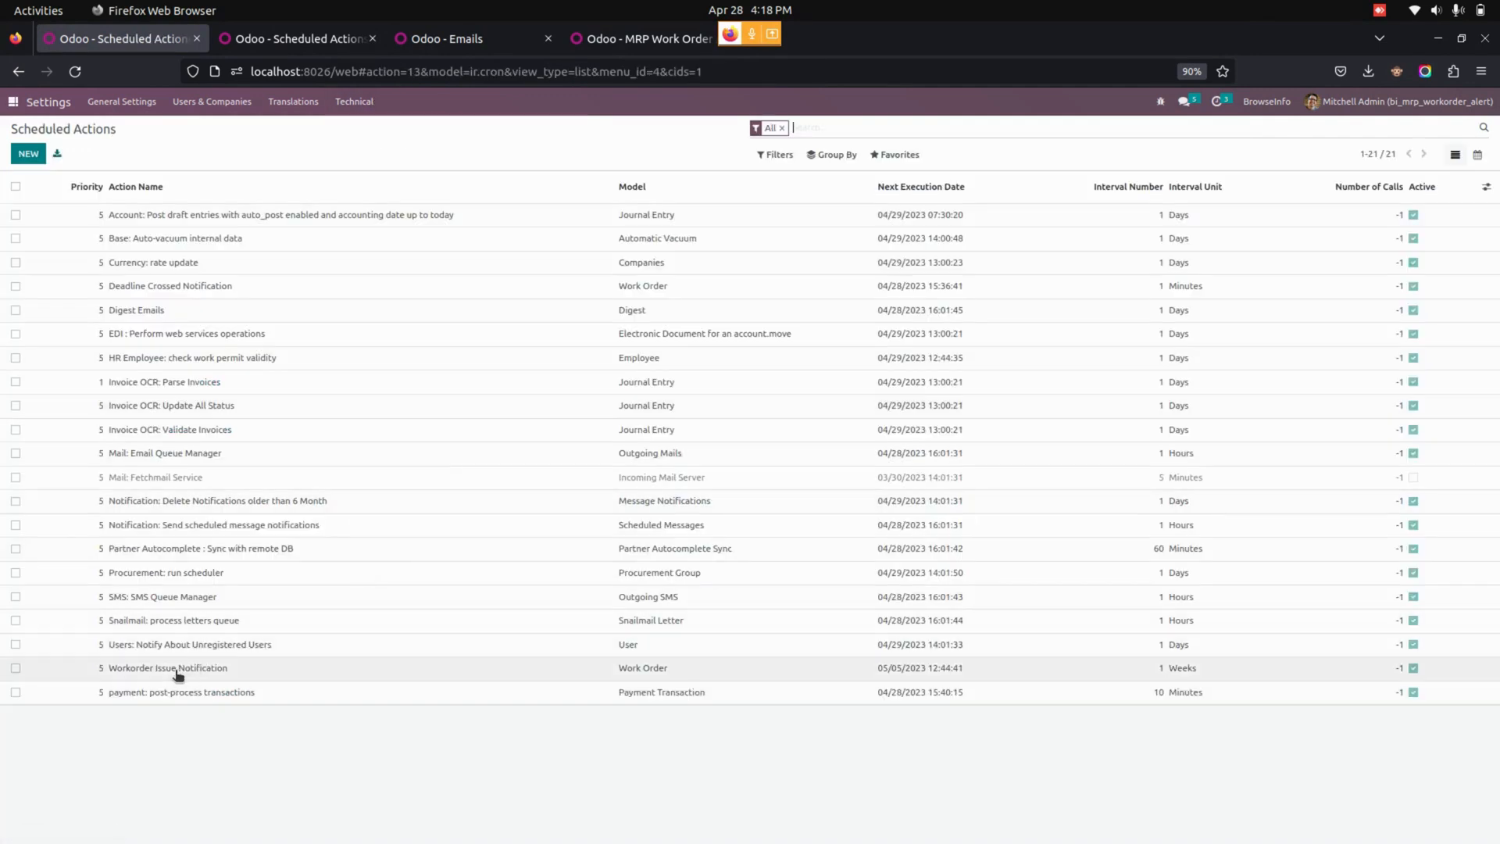
pyautogui.click(153, 670)
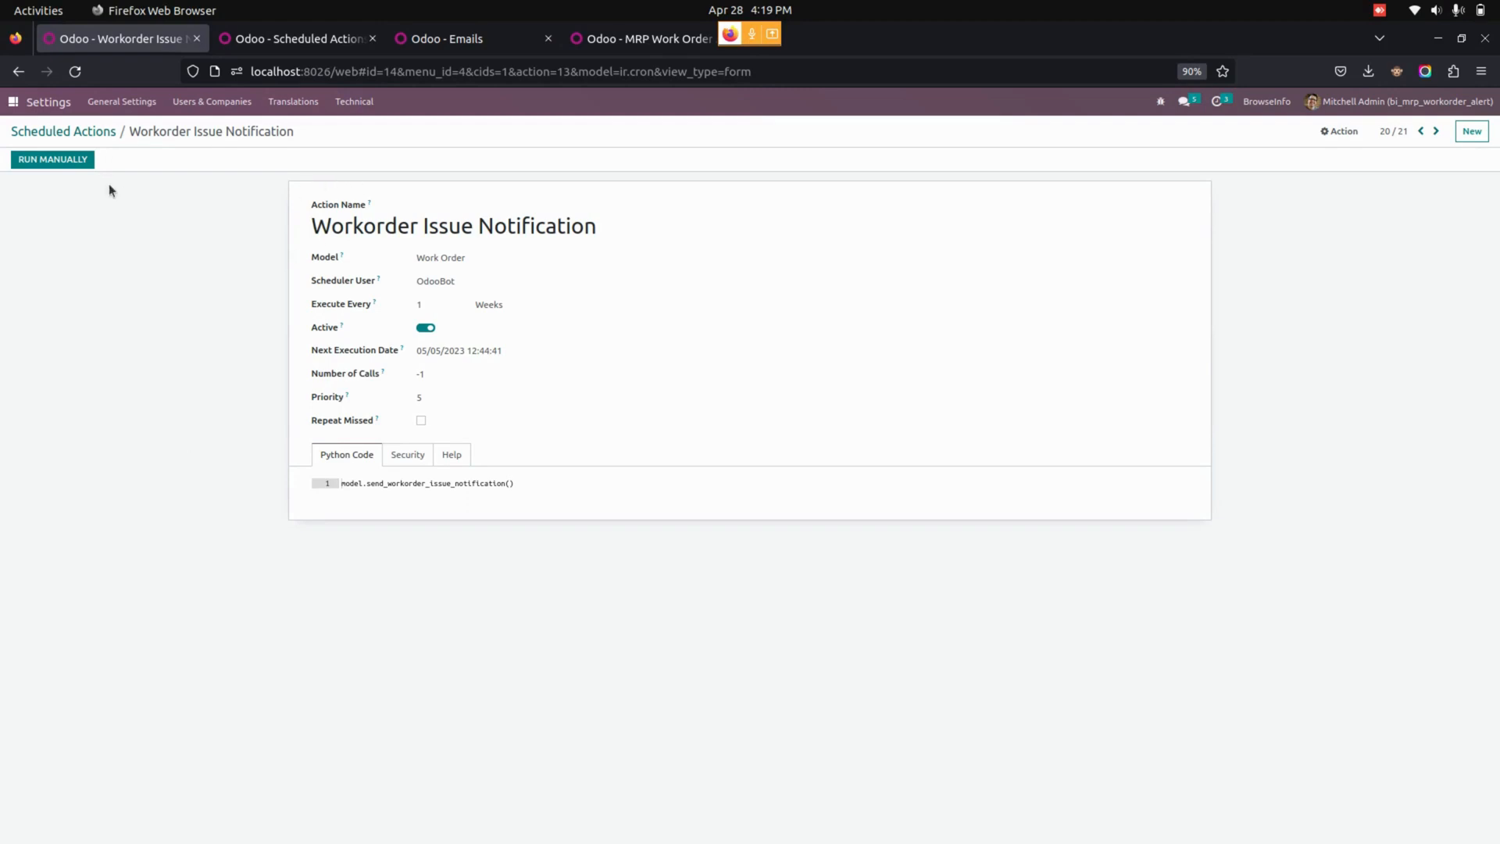
# Open the newest Workorder Issue email in the technical email list and view its attachments.
pyautogui.click(356, 103)
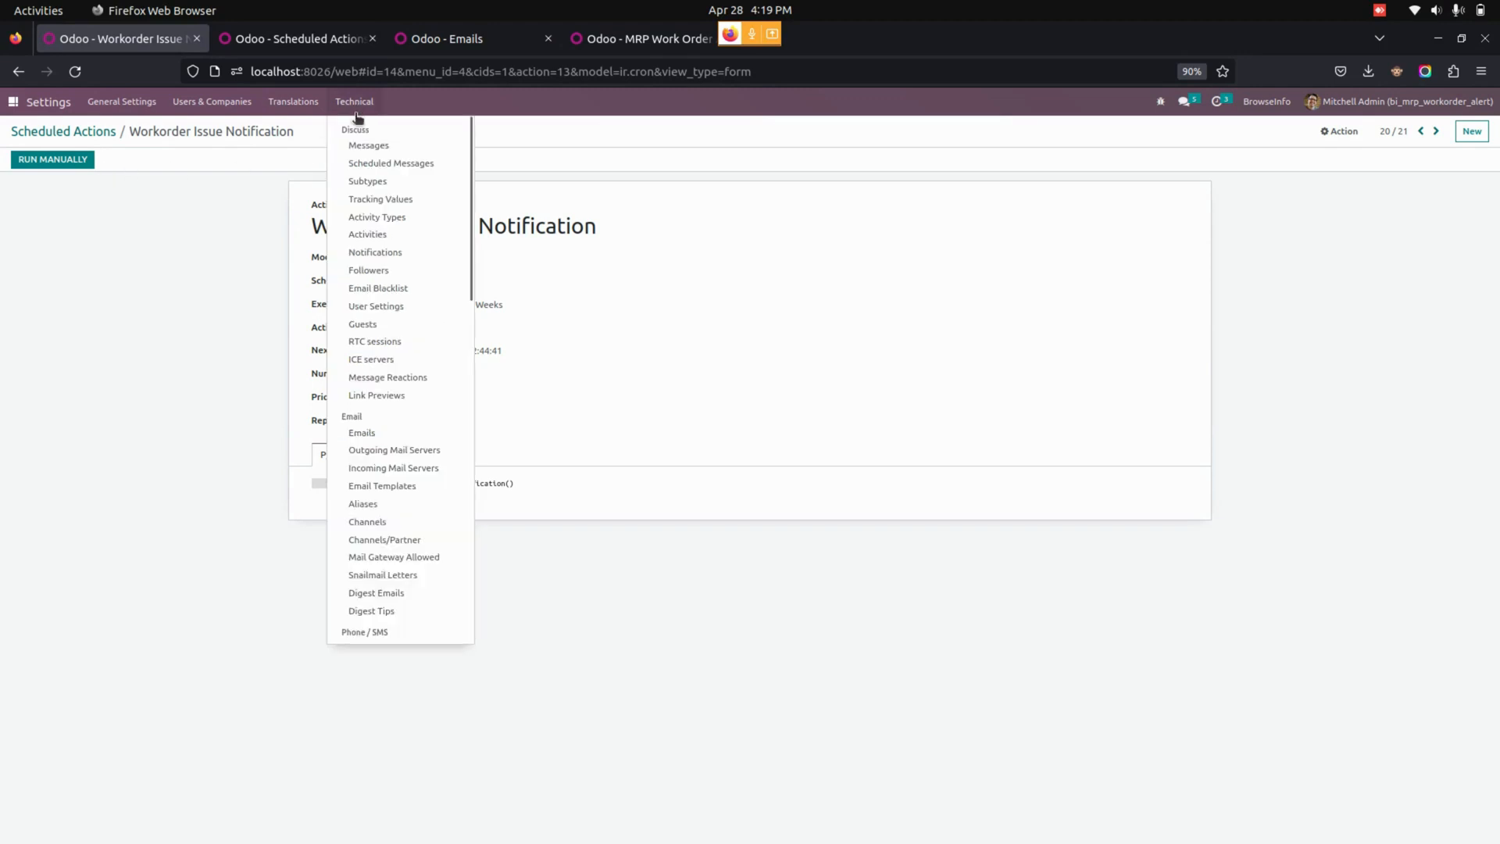
pyautogui.click(362, 434)
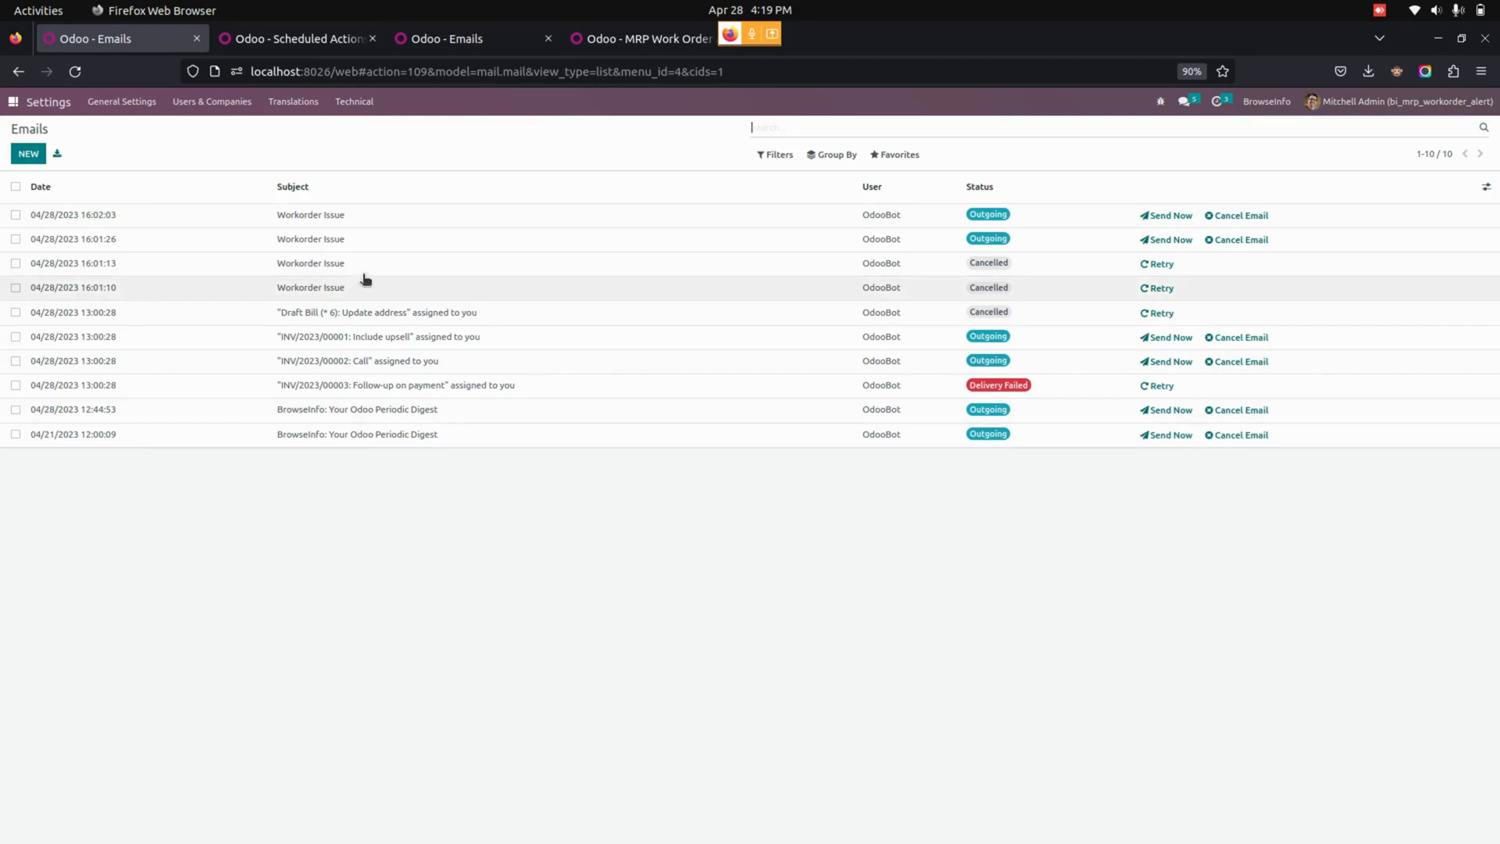
pyautogui.click(386, 224)
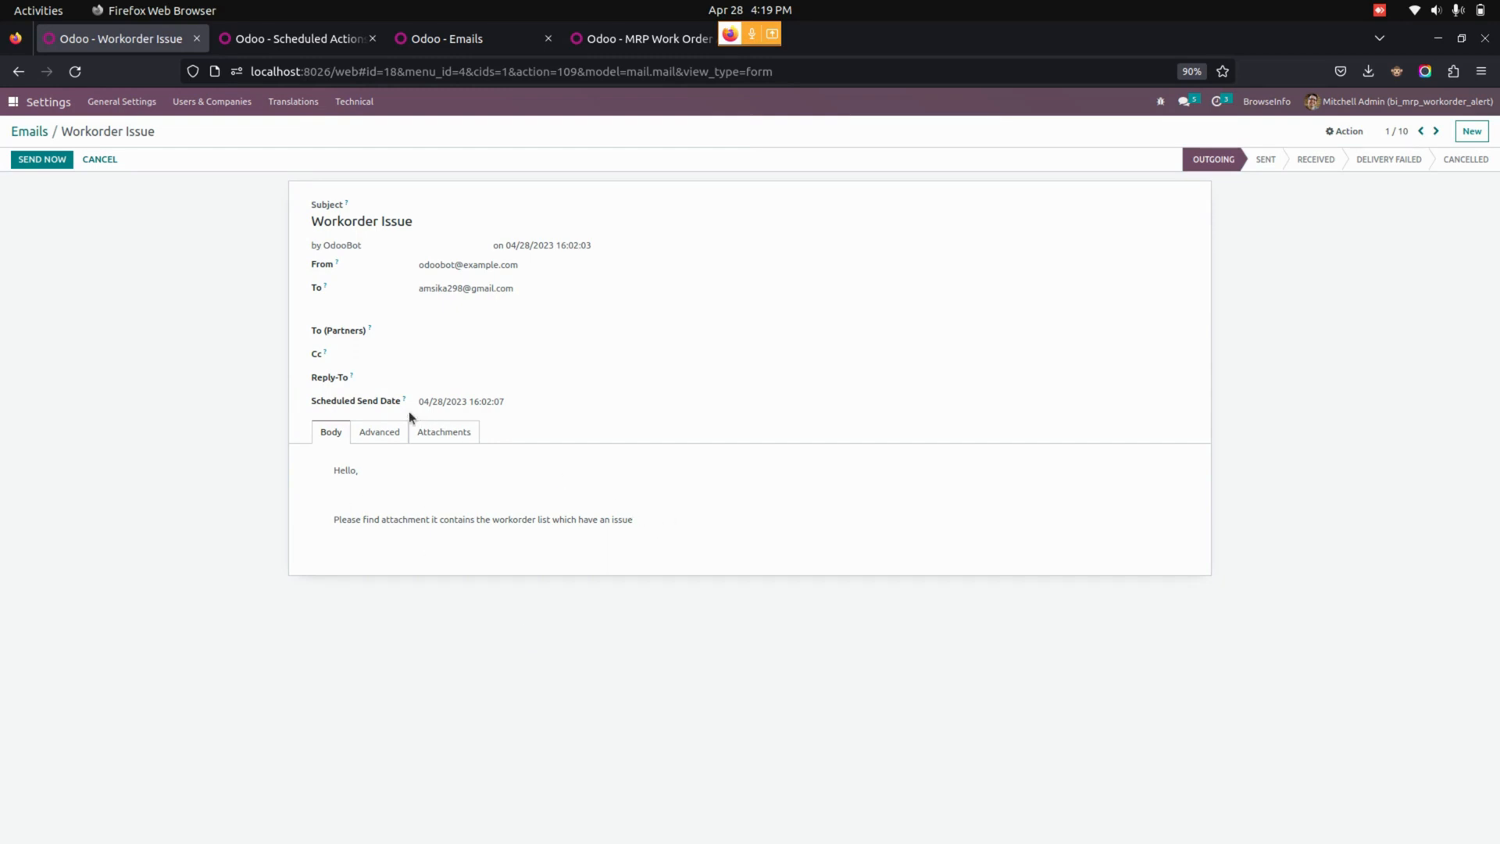
pyautogui.click(438, 436)
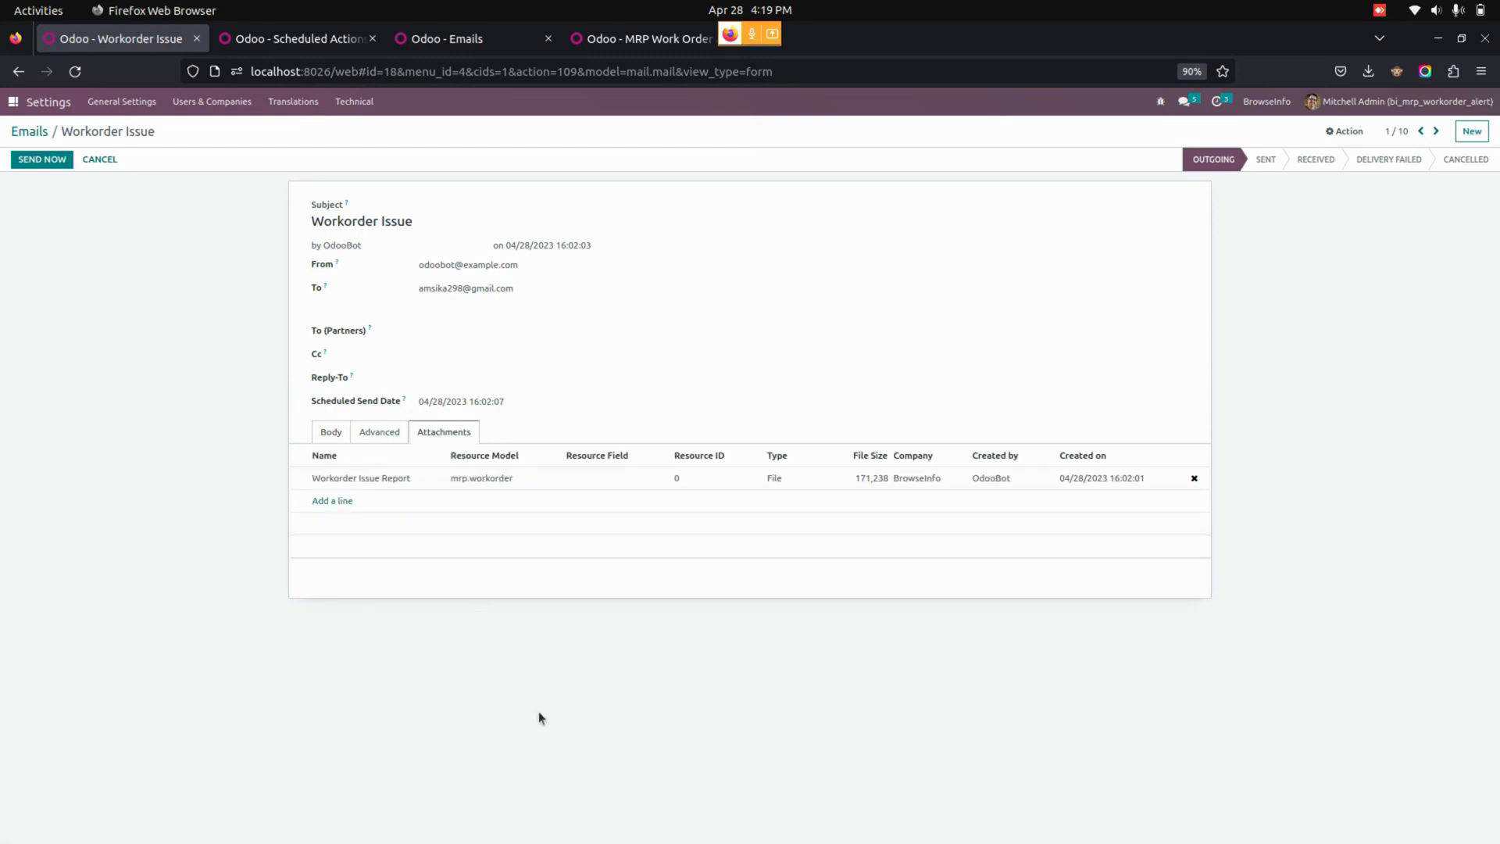
# Download the Workorder Issue Report attachment, view it maximized in Document Viewer, then close it and return to the Odoo home screen.
pyautogui.click(495, 479)
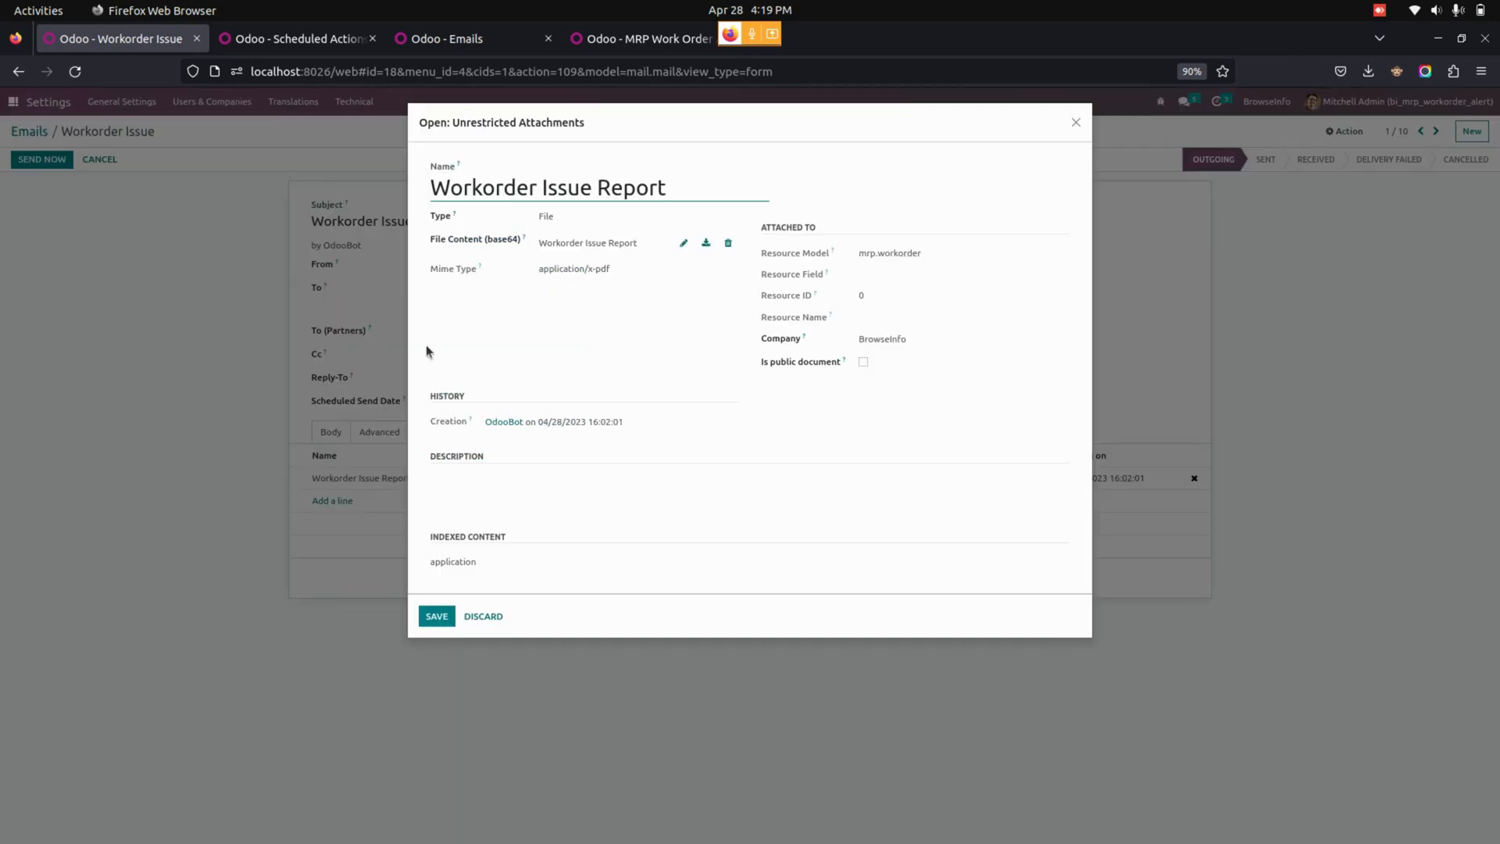
pyautogui.click(706, 243)
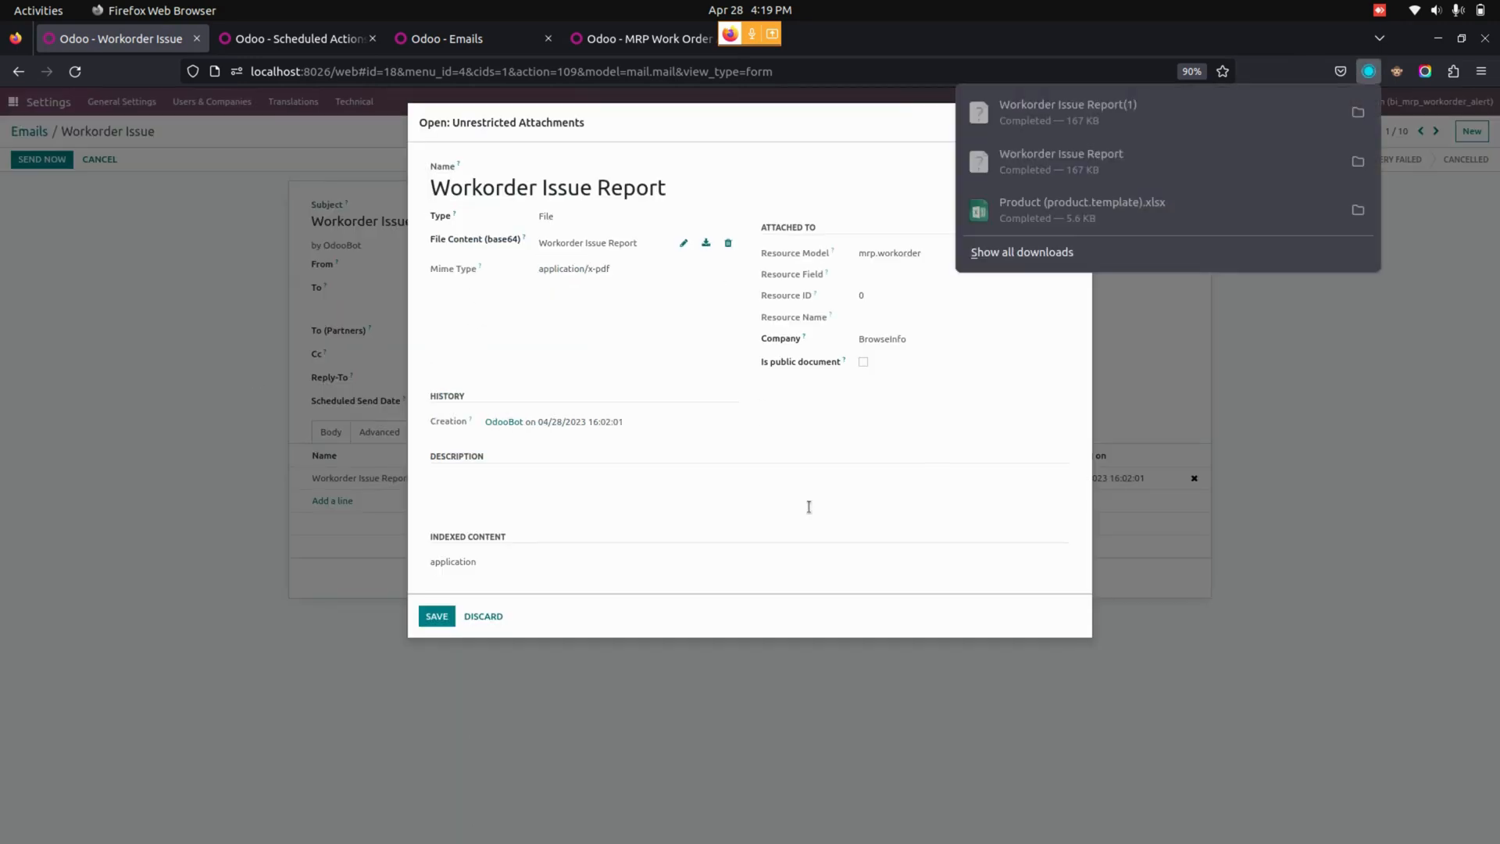
pyautogui.click(1047, 114)
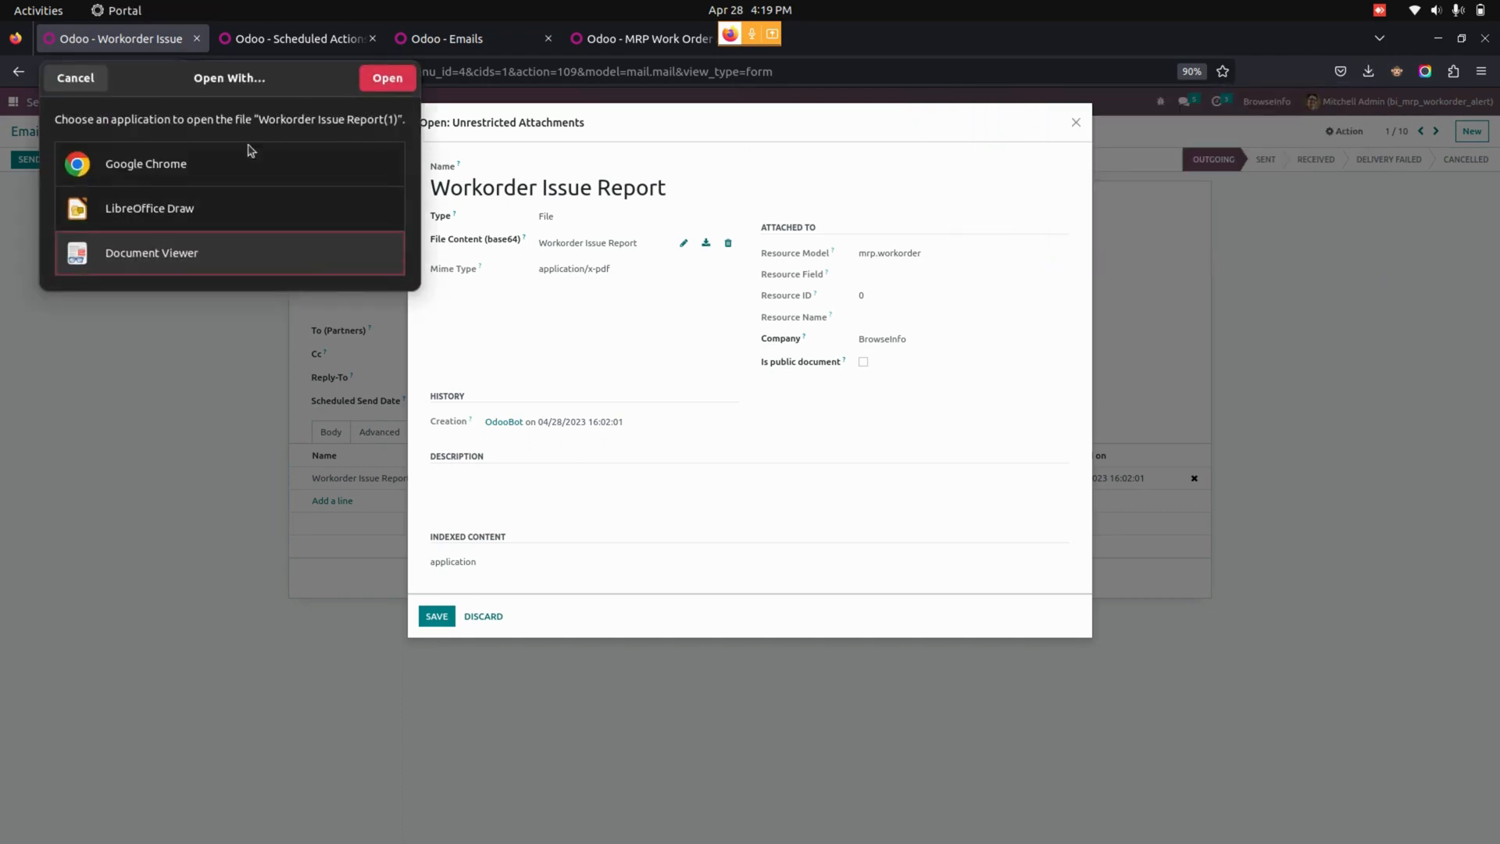
pyautogui.doubleClick(149, 250)
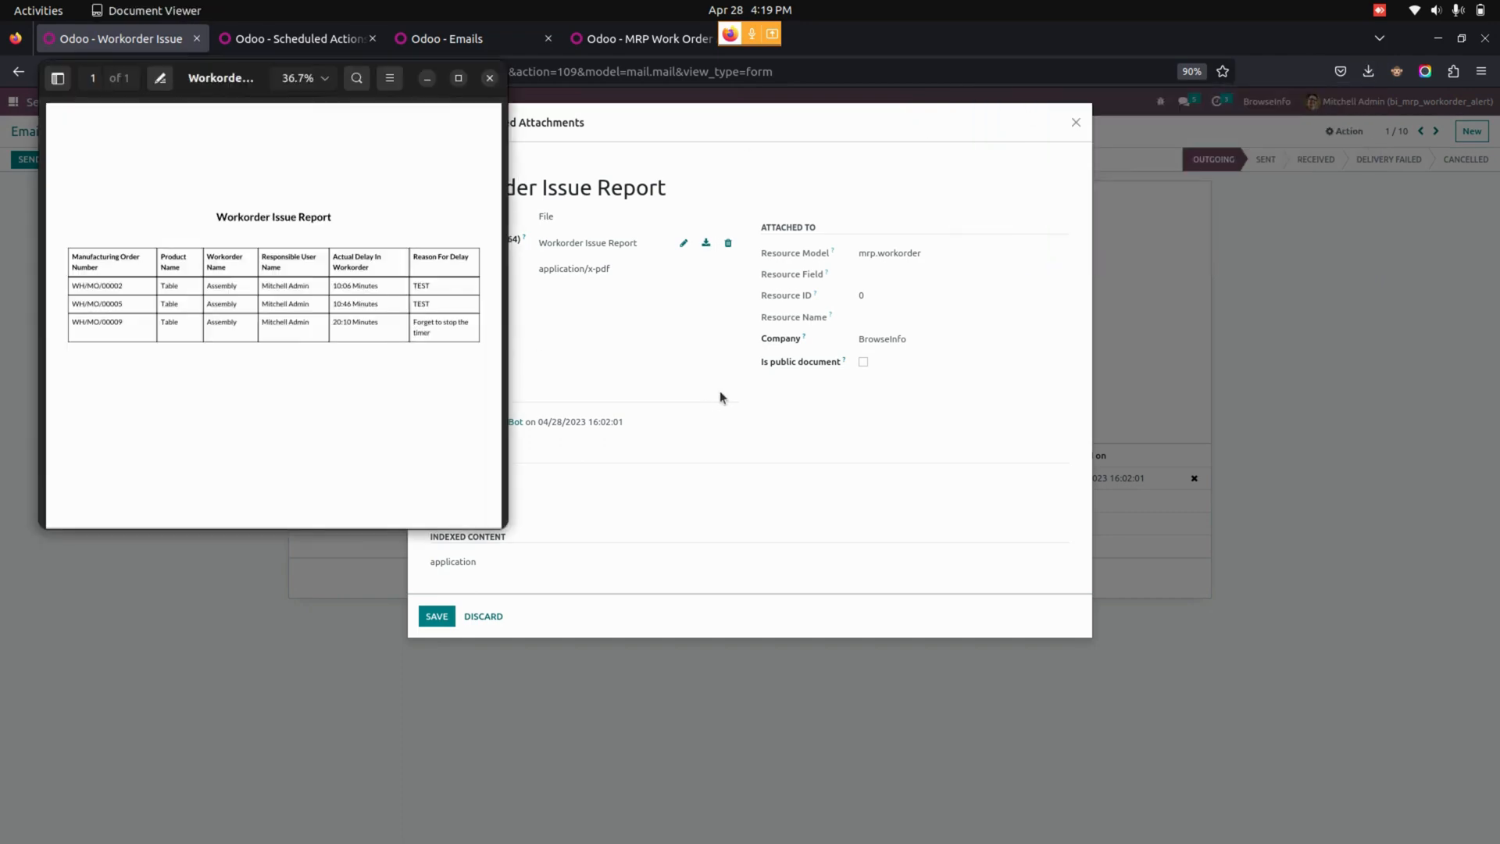
pyautogui.click(458, 78)
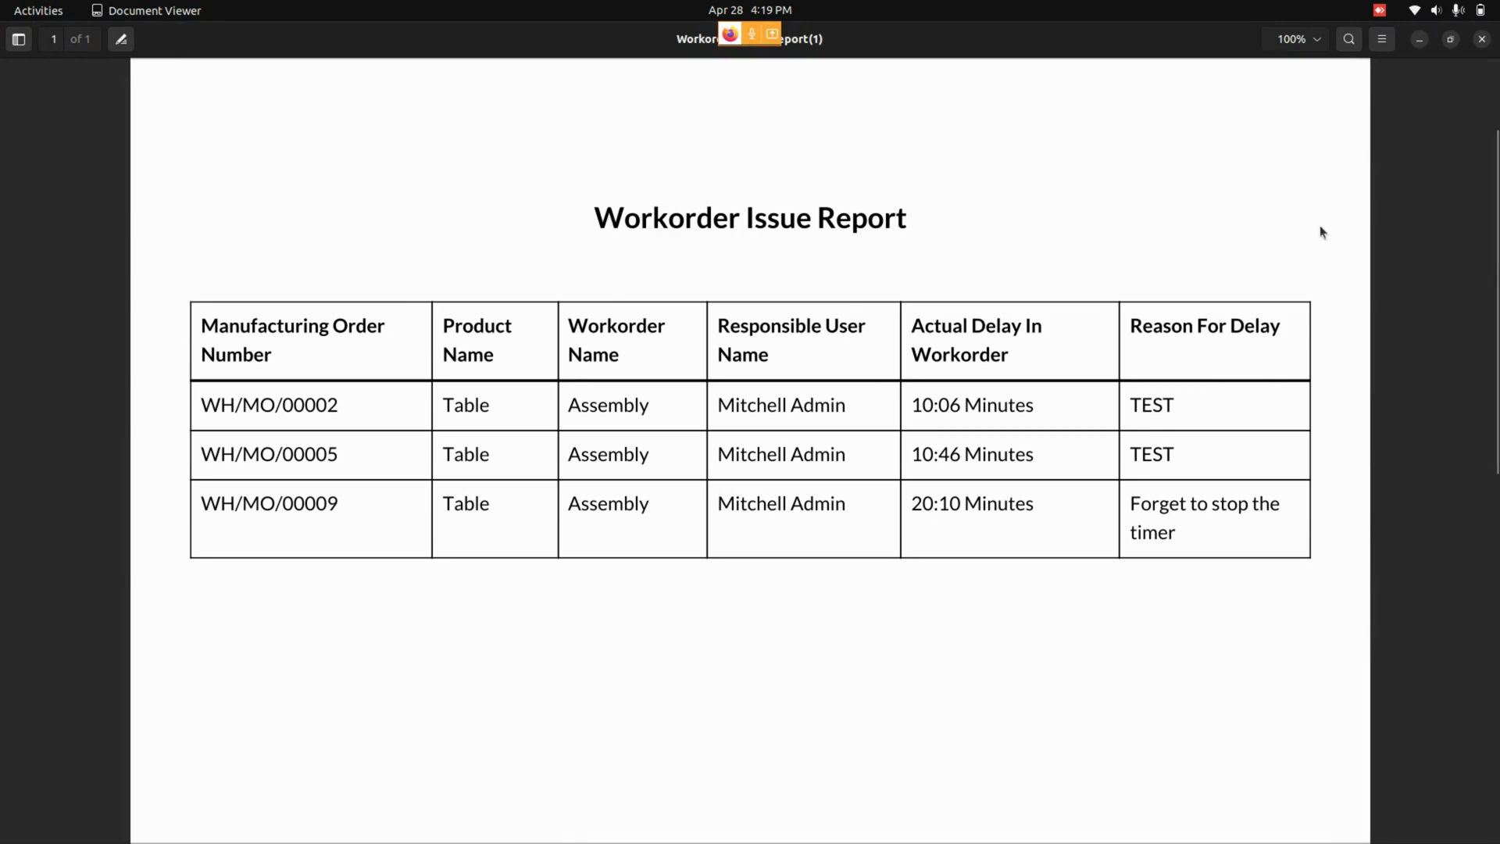
pyautogui.click(1482, 38)
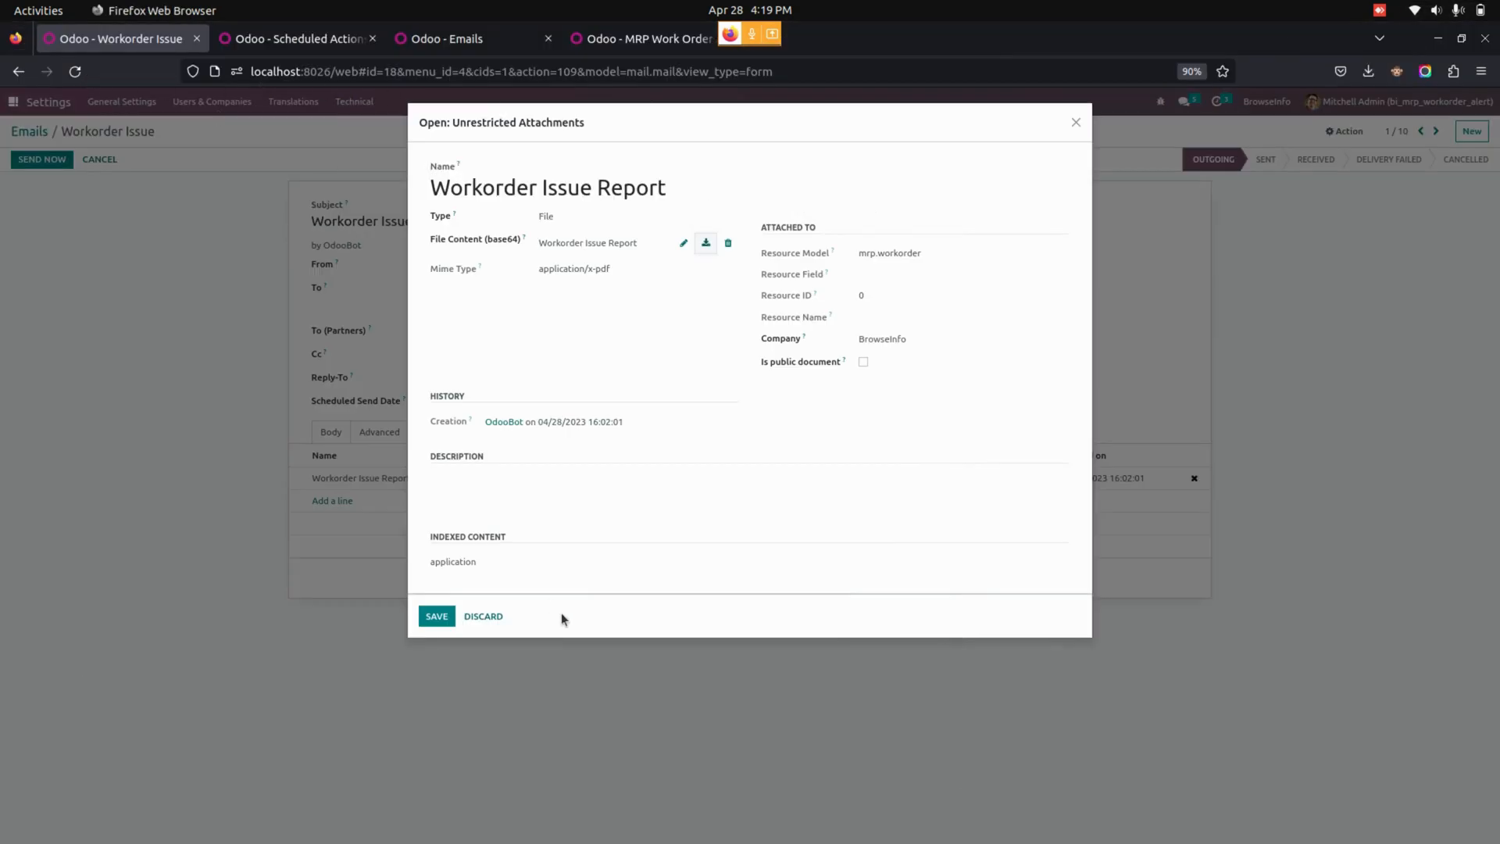
pyautogui.click(491, 616)
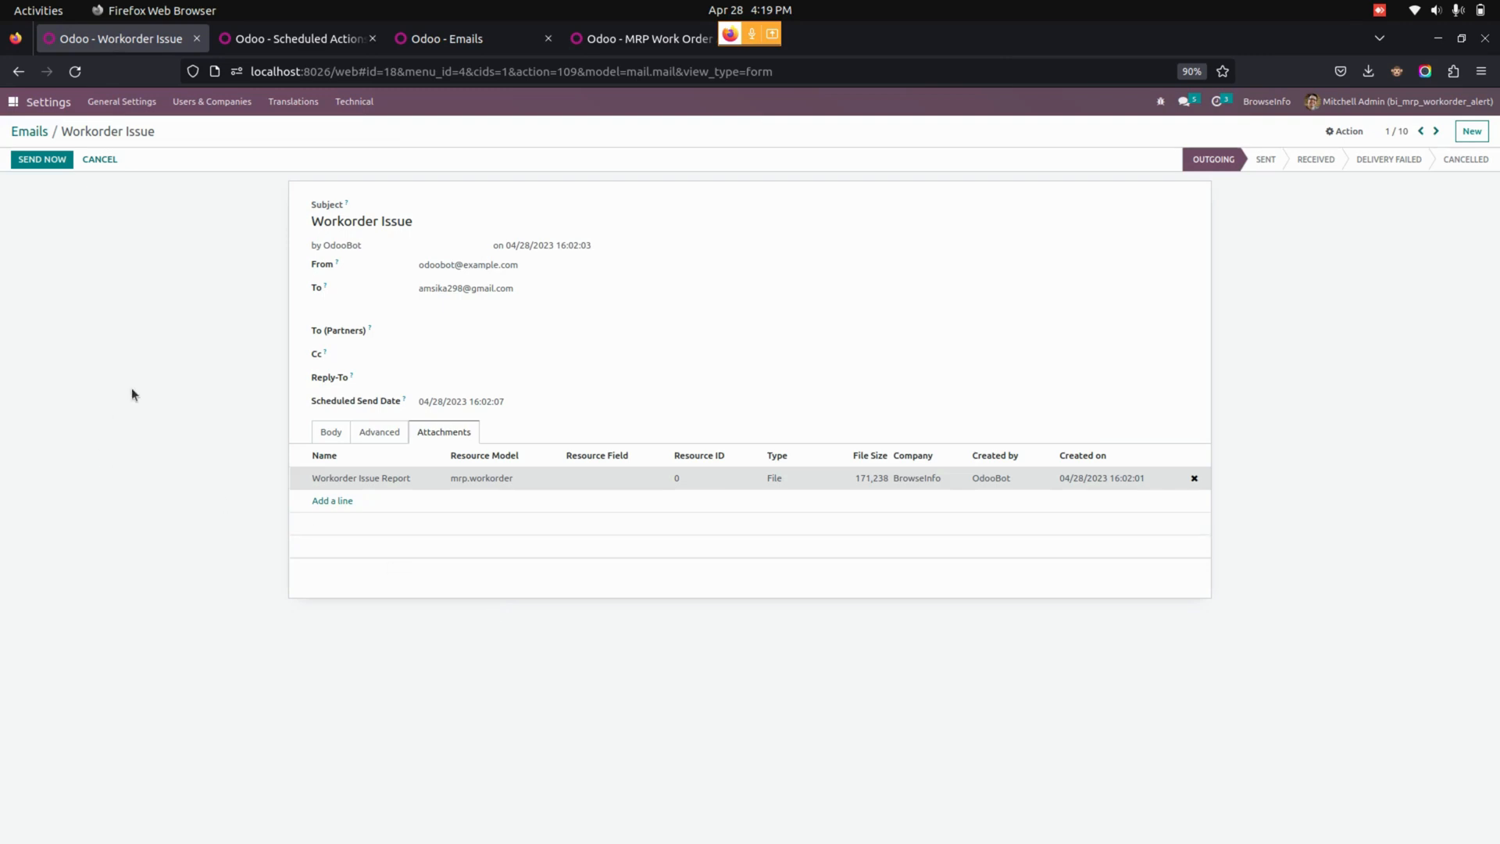
pyautogui.click(12, 102)
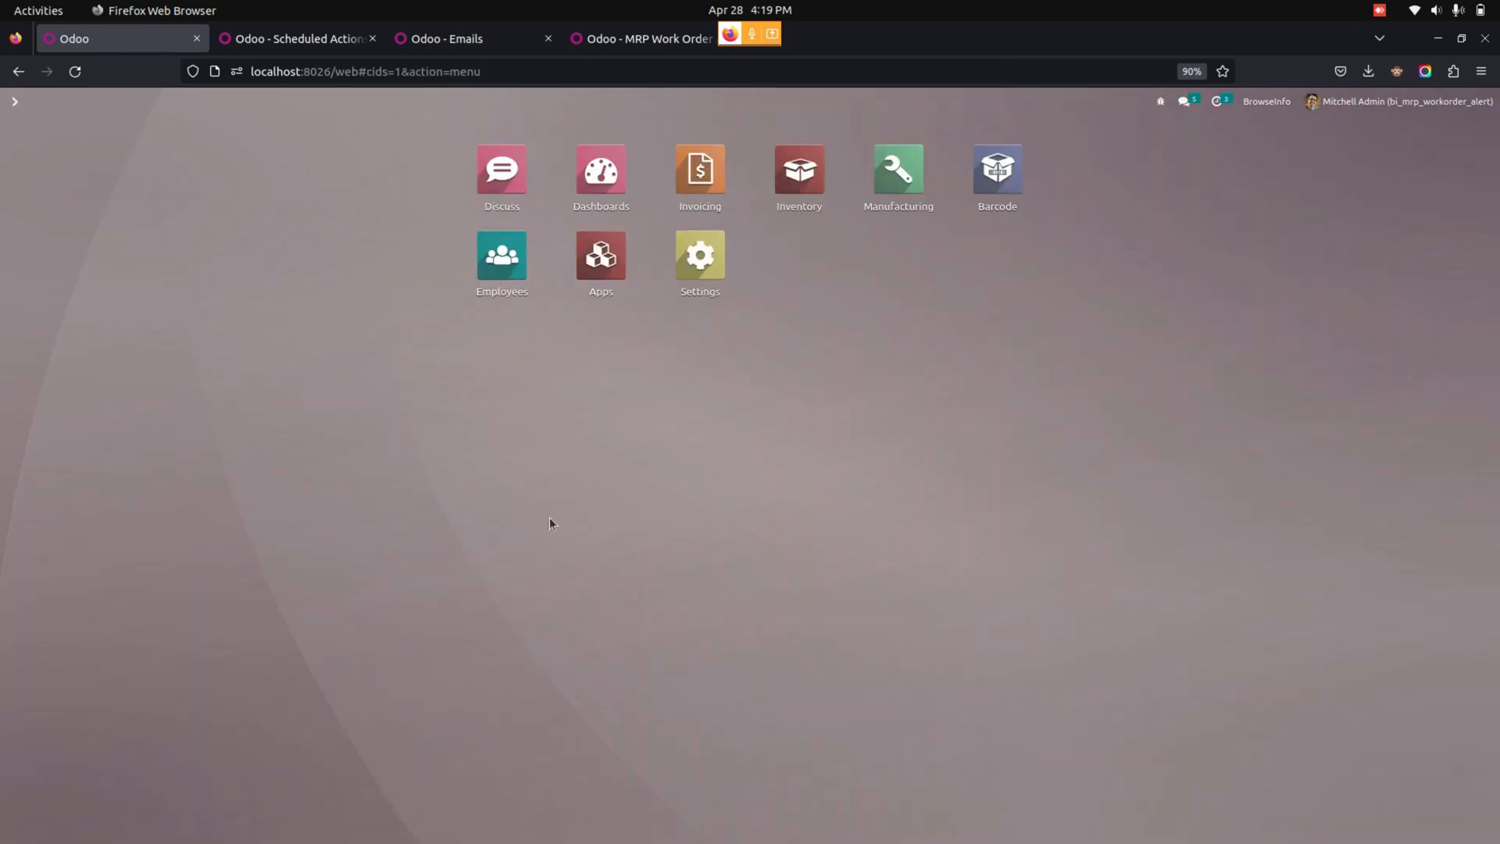